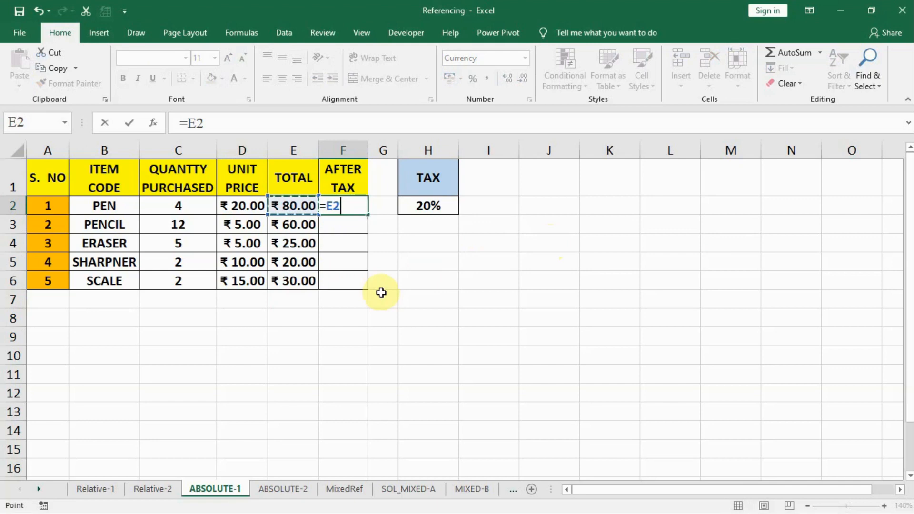
# Complete the after-tax formula for the pen in F2 as =E2*(1+H2)
pyautogui.write('*')
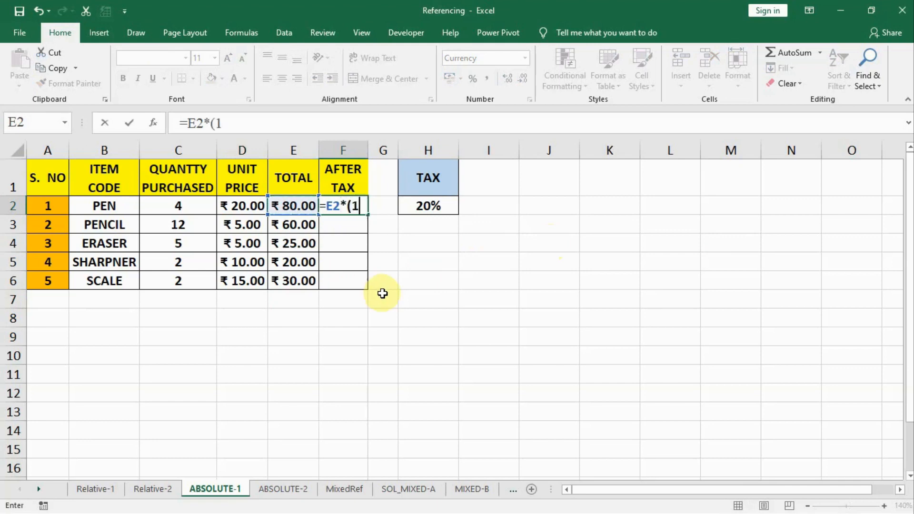
pyautogui.click(414, 209)
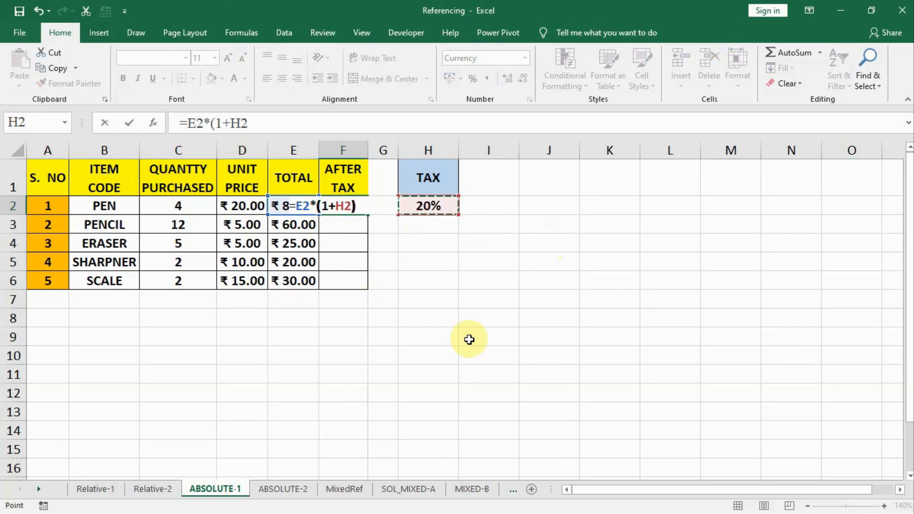
pyautogui.write(')')
pyautogui.press('Return')
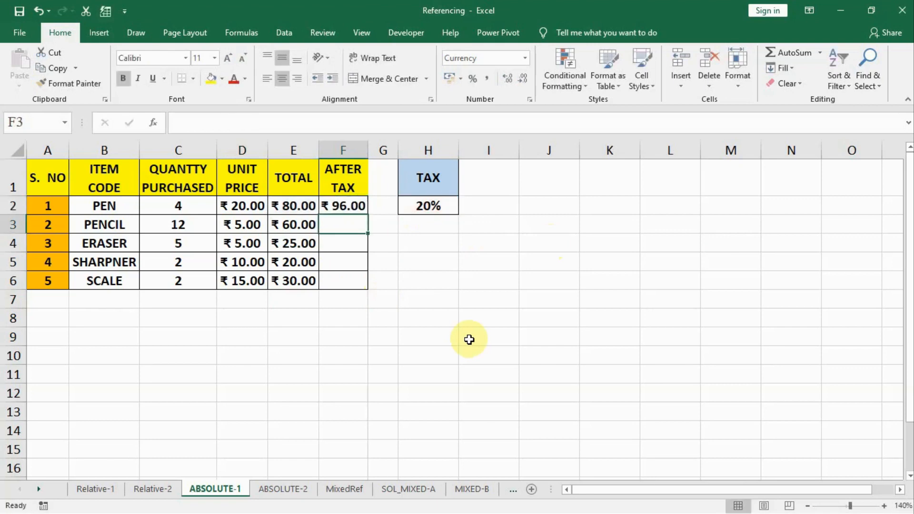
# Display the formulas on the sheet and copy the after-tax formula from F2 down to F4
pyautogui.click(340, 209)
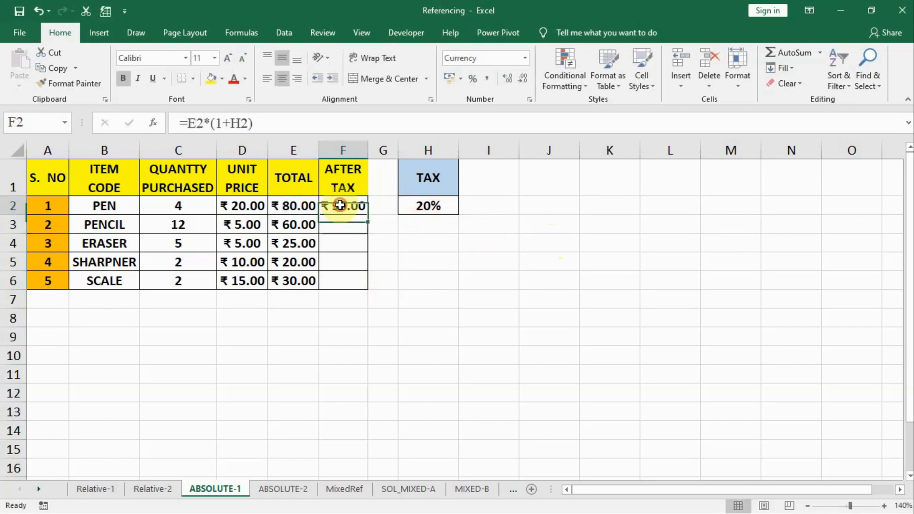
pyautogui.click(240, 33)
pyautogui.click(615, 56)
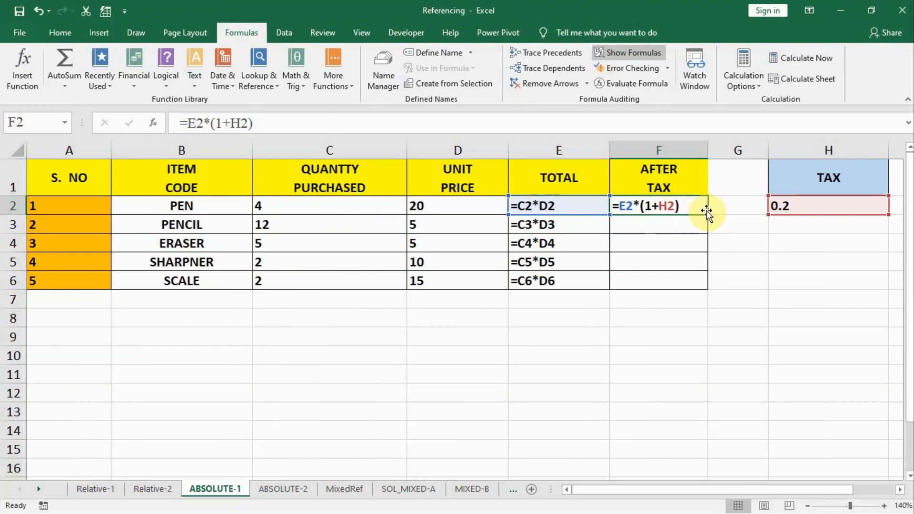
pyautogui.moveTo(710, 215); pyautogui.dragTo(704, 254)
# Examine which cells the copied after-tax formulas in F3 and F4 and the total formula in E4 refer to
pyautogui.click(662, 221)
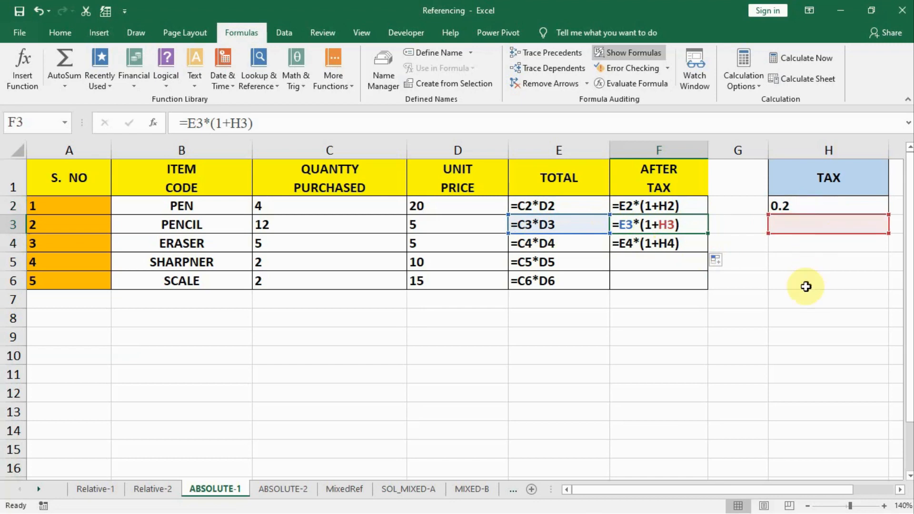
pyautogui.click(672, 242)
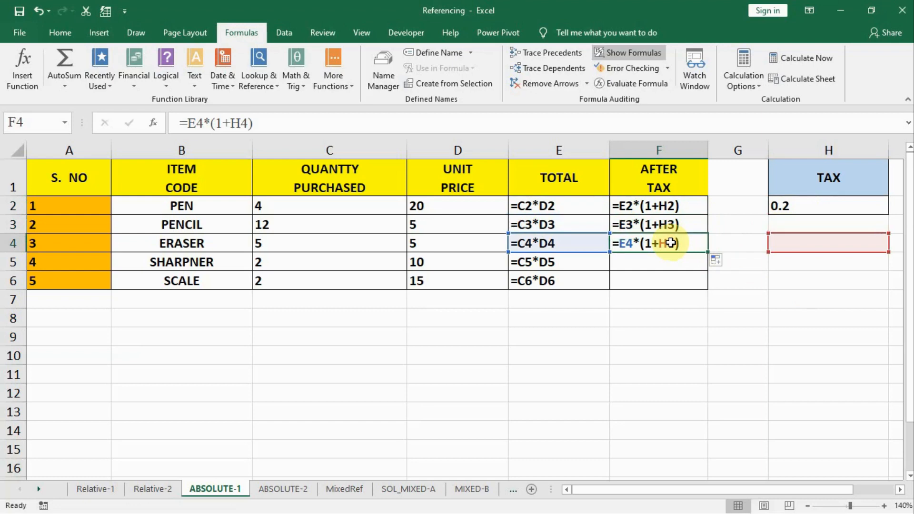
pyautogui.click(571, 244)
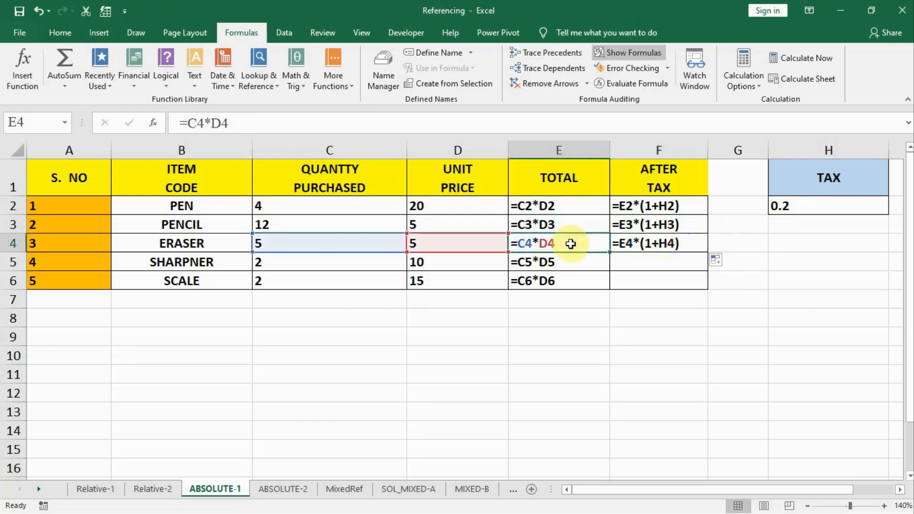
pyautogui.click(676, 245)
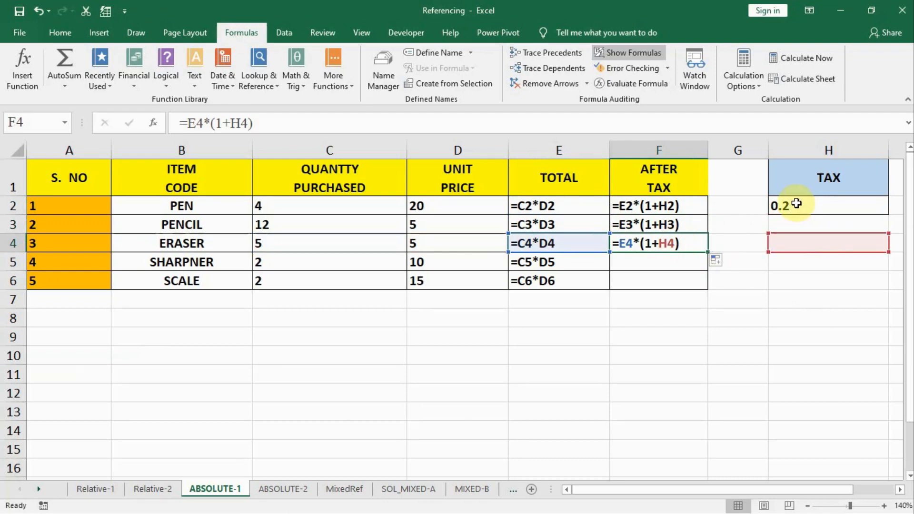
# Extend the after-tax formula from F4 down to F6 and review the tax reference in the copied rows
pyautogui.moveTo(710, 253); pyautogui.dragTo(704, 284)
pyautogui.click(699, 285)
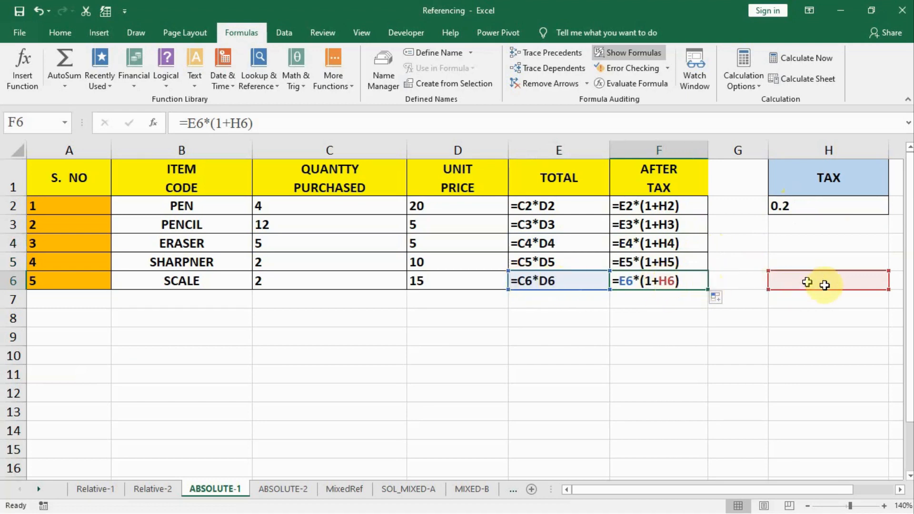
pyautogui.press('Up')
pyautogui.press('Up')
pyautogui.press('Up')
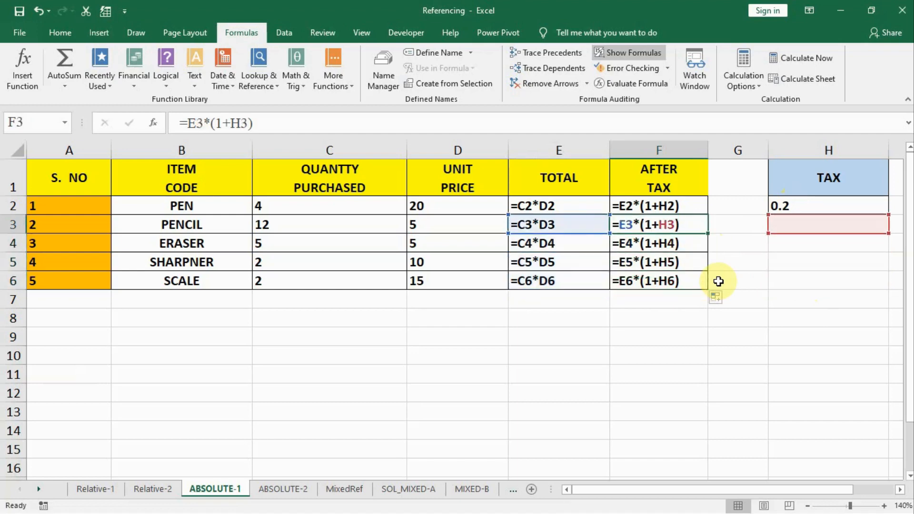
pyautogui.press('Down')
pyautogui.press('Down')
pyautogui.press('Down')
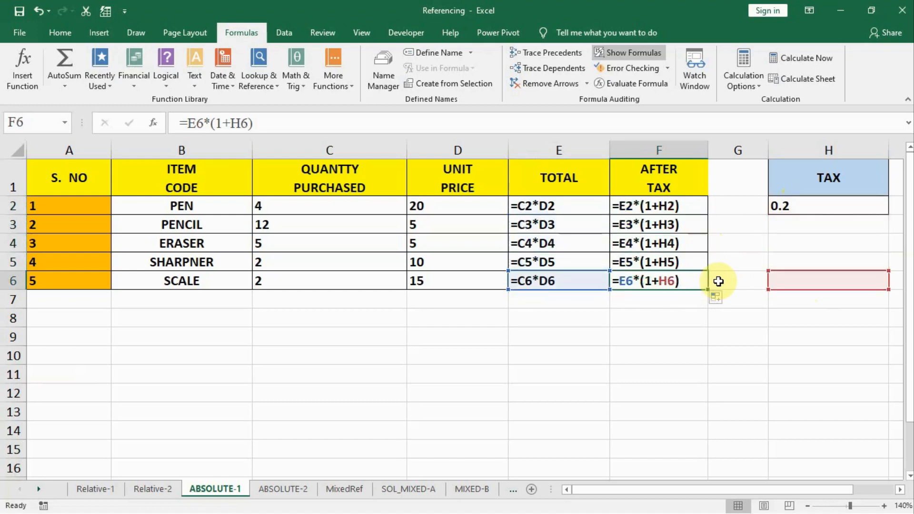
# Switch to calculated values to compare the totals with the after-tax amounts, and return to the formula display to inspect F6
pyautogui.click(614, 58)
pyautogui.click(339, 209)
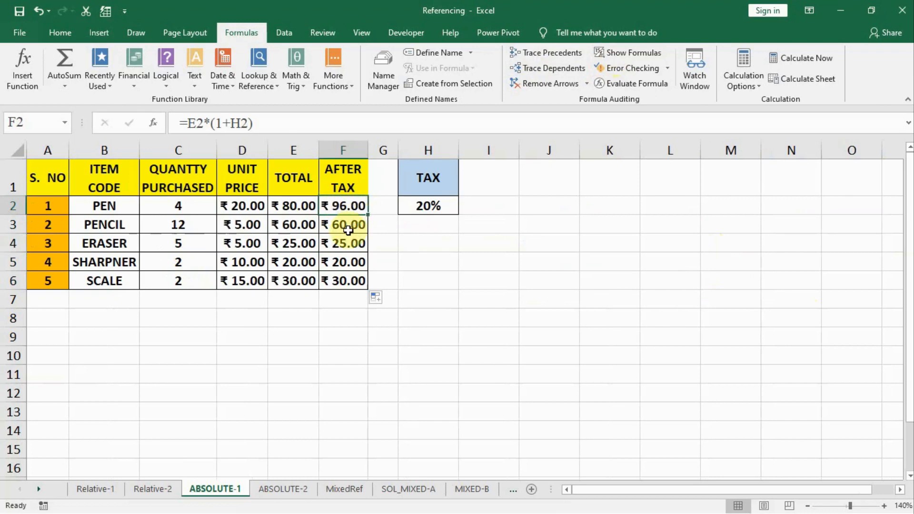
pyautogui.moveTo(301, 225); pyautogui.dragTo(343, 279)
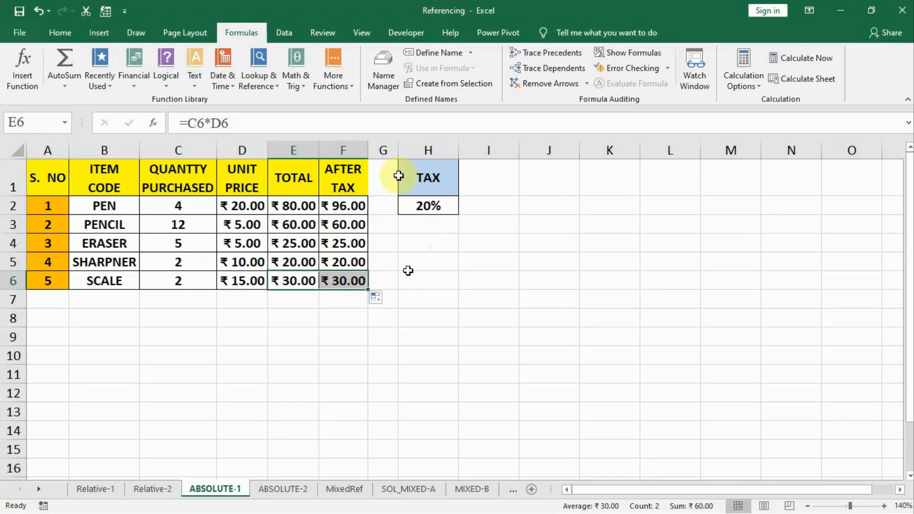
pyautogui.click(633, 53)
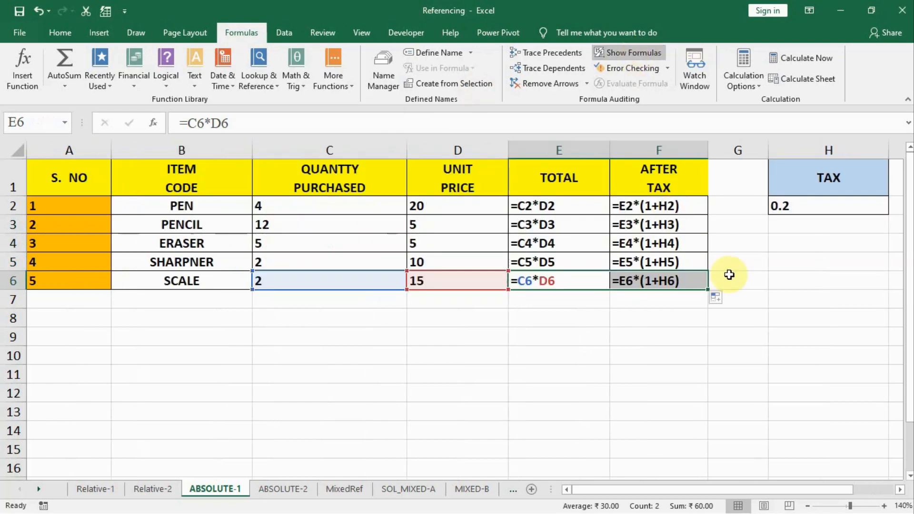
pyautogui.click(665, 279)
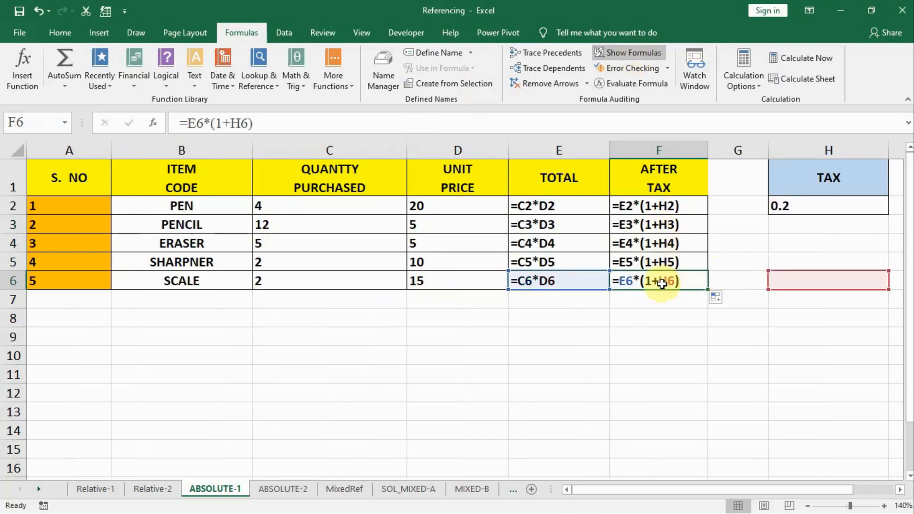
# Make the tax reference in F2 absolute as =E2*(1+$H$2) and copy the formula down to F6
pyautogui.click(672, 208)
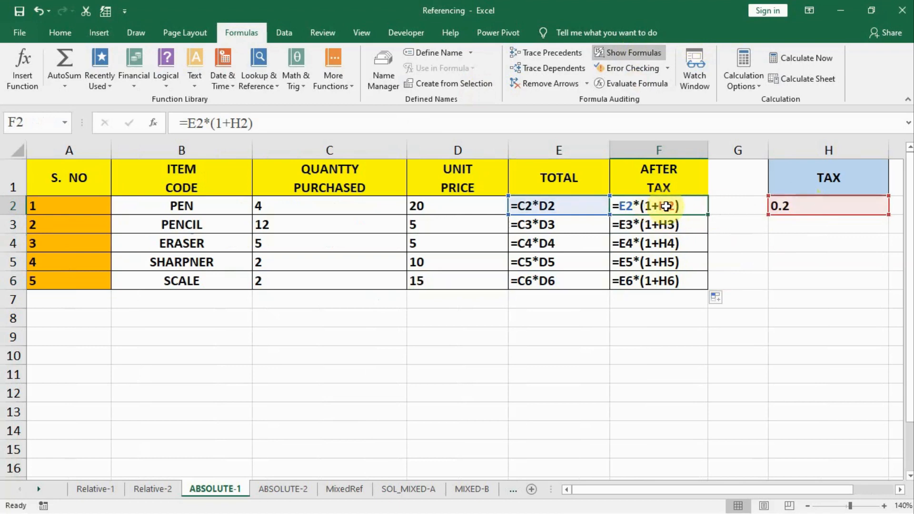
pyautogui.doubleClick(665, 205)
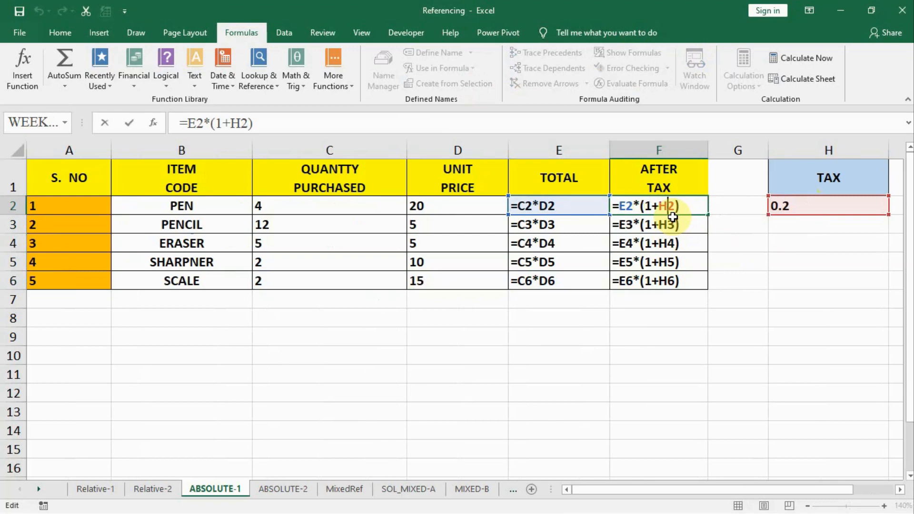
pyautogui.write('$')
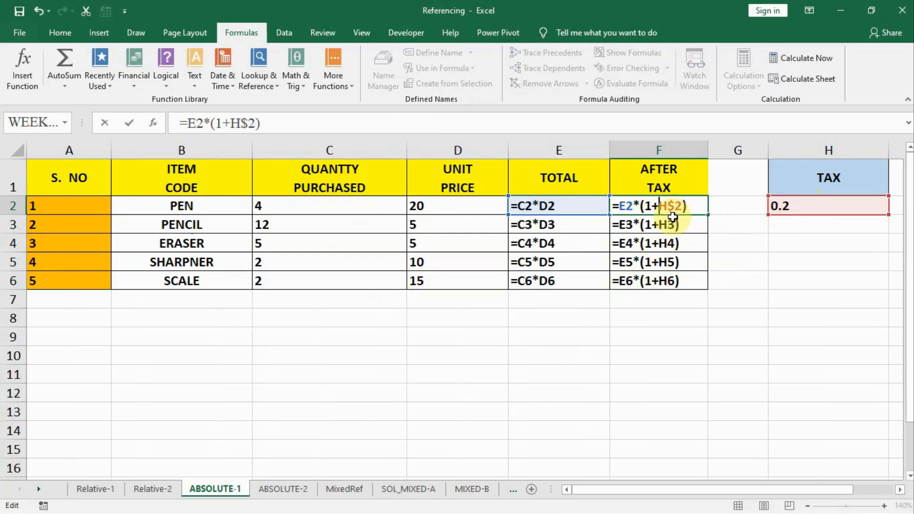
pyautogui.press('Left')
pyautogui.press('Left')
pyautogui.write('$')
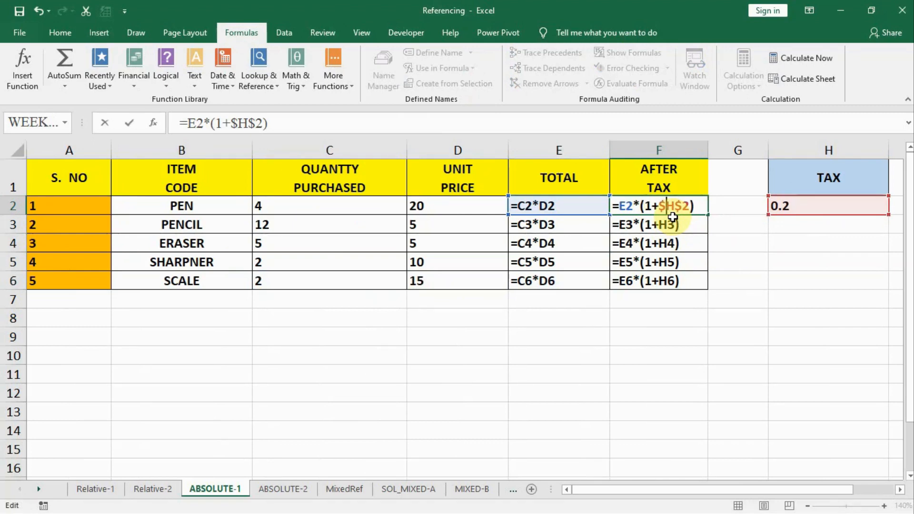
pyautogui.press('Return')
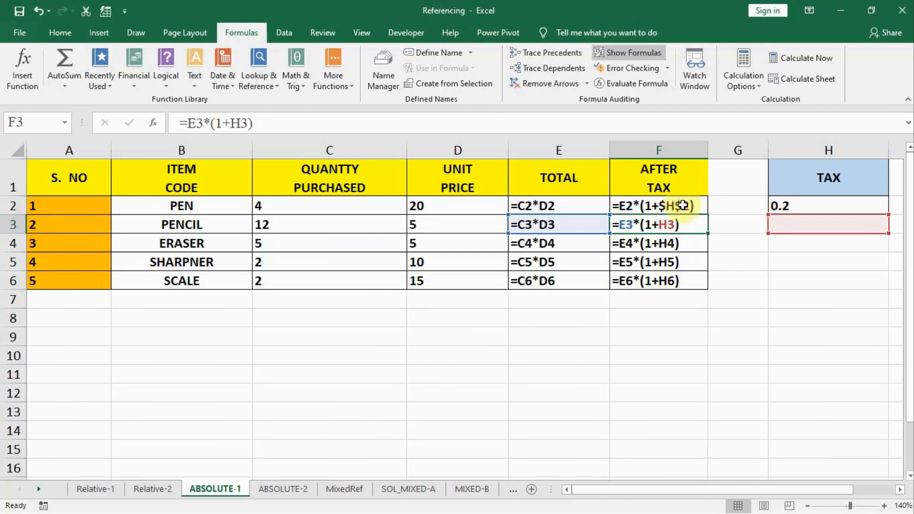
pyautogui.click(683, 205)
pyautogui.moveTo(708, 216); pyautogui.dragTo(700, 286)
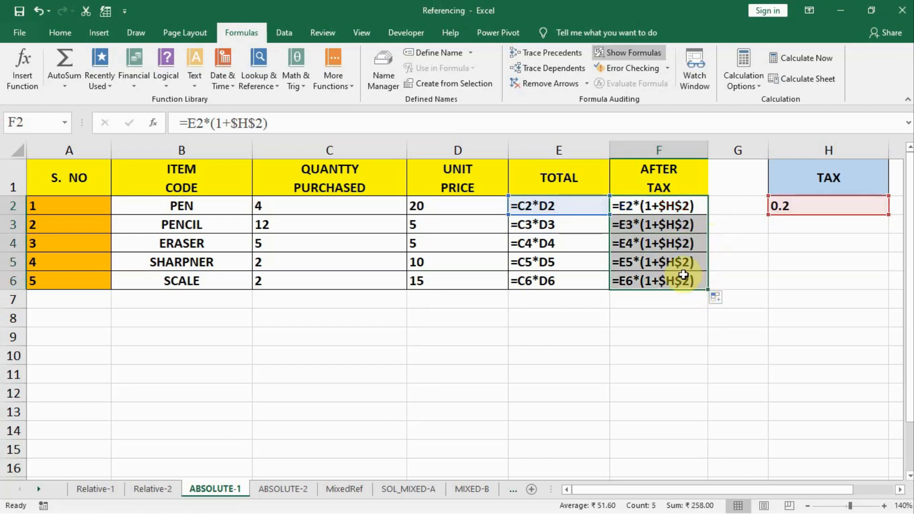
# Check the tax reference in the copied after-tax formulas down to F6, and switch the sheet back to calculated values
pyautogui.click(678, 284)
pyautogui.press('Up')
pyautogui.press('Up')
pyautogui.press('Up')
pyautogui.press('Up')
pyautogui.press('Up')
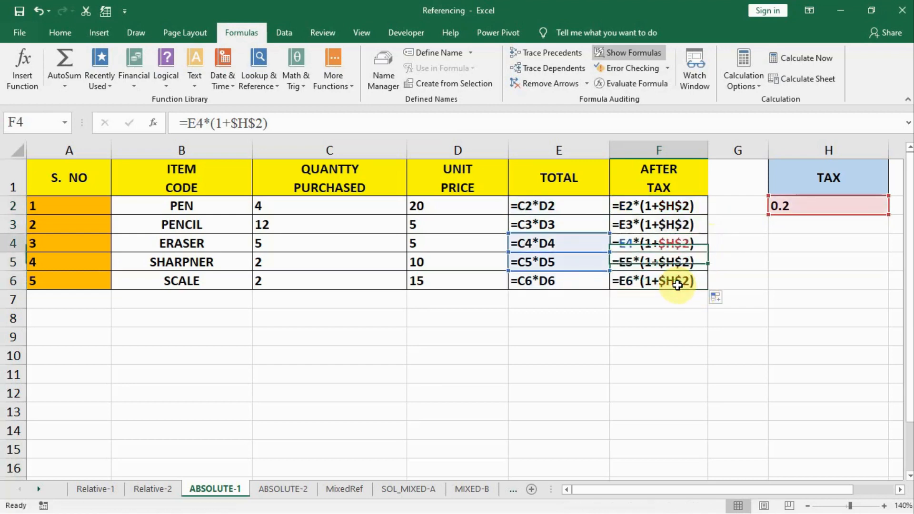
pyautogui.press('Down')
pyautogui.press('Down')
pyautogui.press('Down')
pyautogui.press('Down')
pyautogui.press('Down')
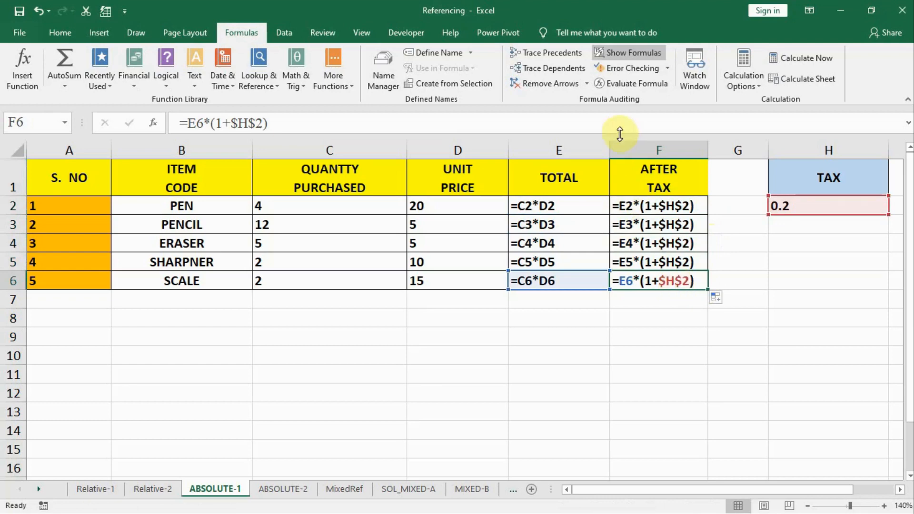
pyautogui.click(605, 52)
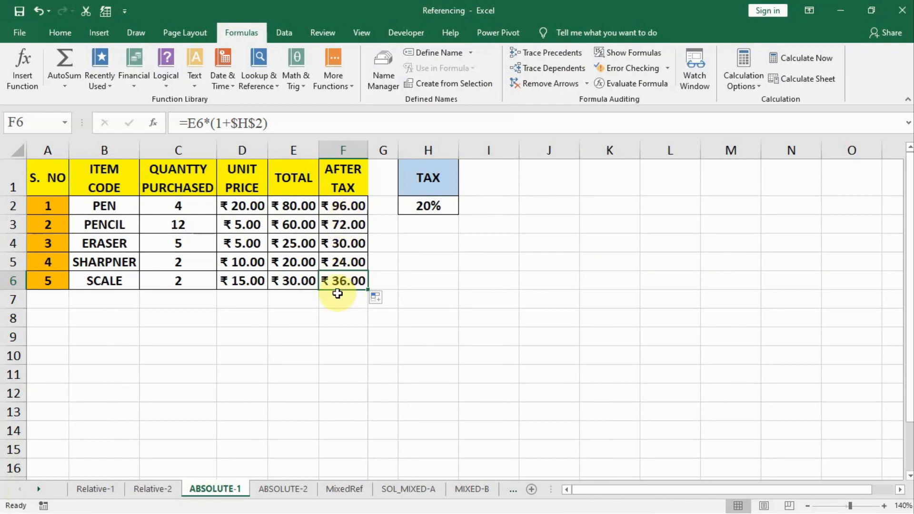
# On the ABSOLUTE-2 sheet, enter the Quarter 1 total in B5 as =B2+B3+B4
pyautogui.click(278, 490)
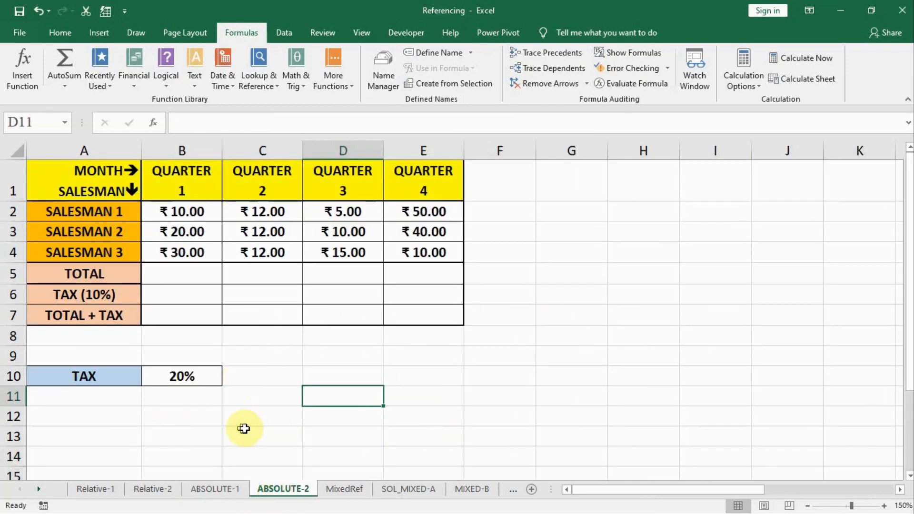
pyautogui.click(174, 275)
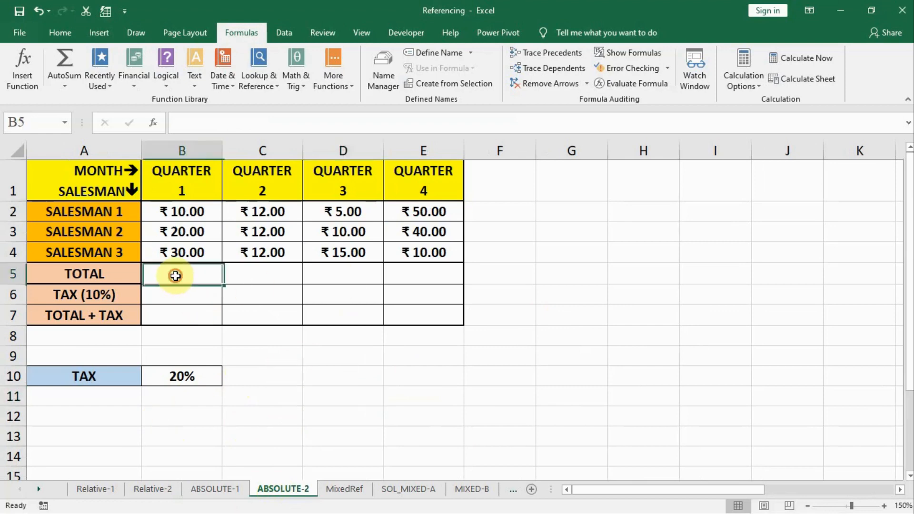
pyautogui.write('=')
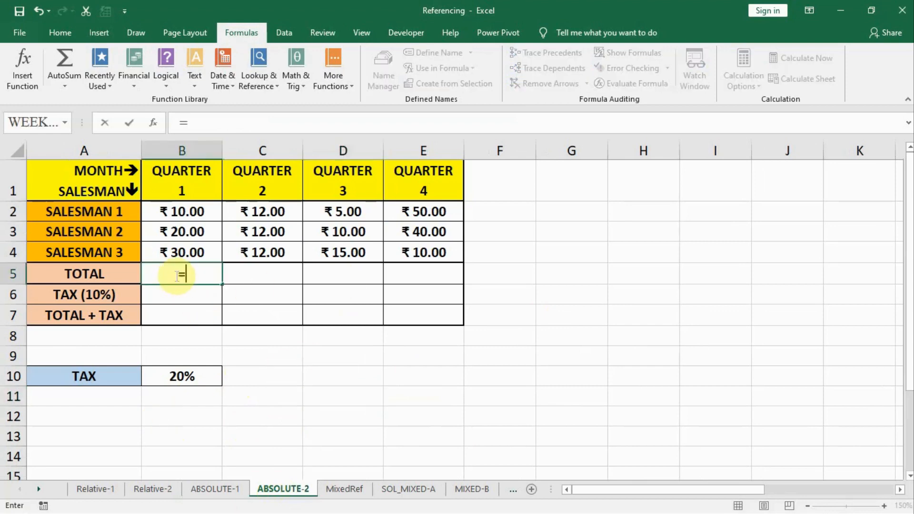
pyautogui.click(182, 214)
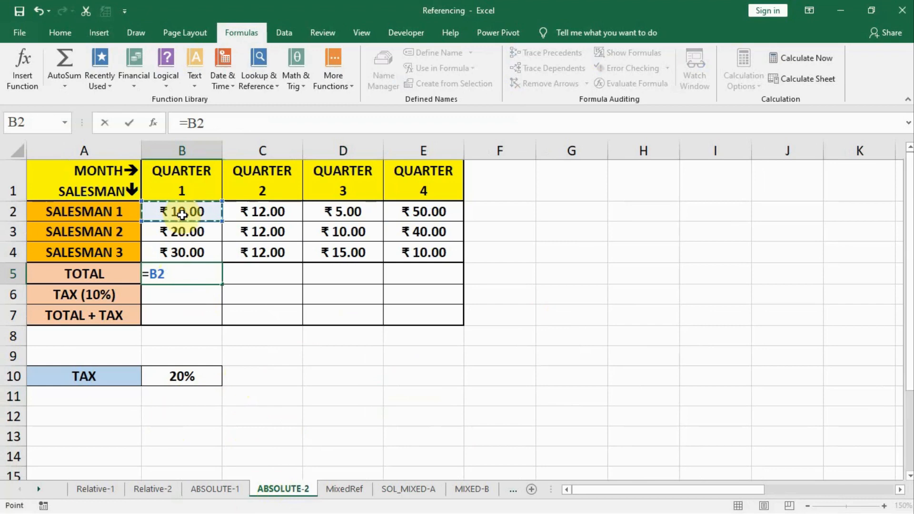
pyautogui.write('+')
pyautogui.click(181, 232)
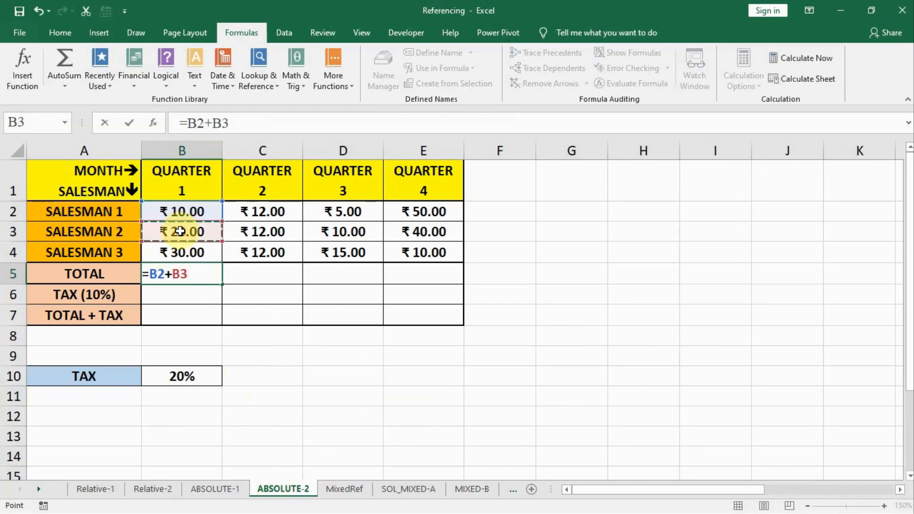
pyautogui.write('+')
pyautogui.click(183, 250)
pyautogui.press('Return')
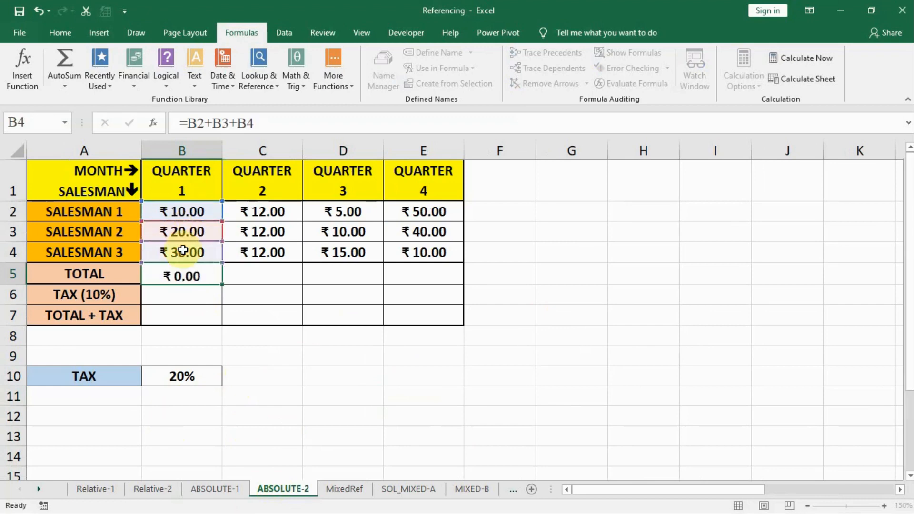
# Copy the Quarter 1 total formula from B5 across to E5 and check the tax rate cell B10
pyautogui.click(184, 273)
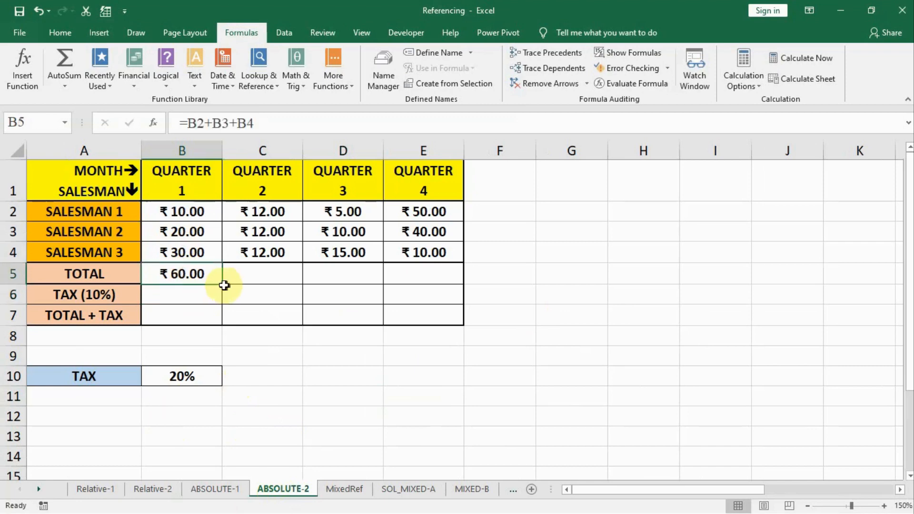
pyautogui.moveTo(221, 288); pyautogui.dragTo(434, 286)
pyautogui.click(206, 275)
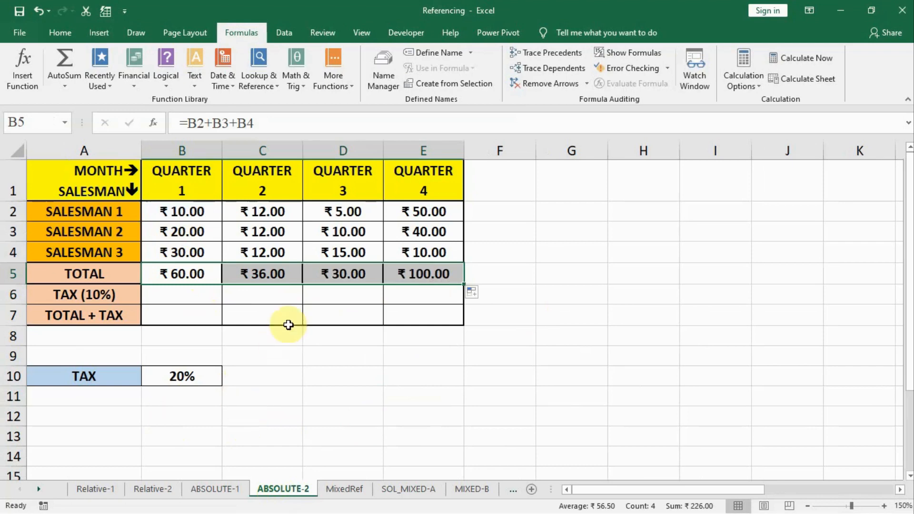
pyautogui.click(165, 296)
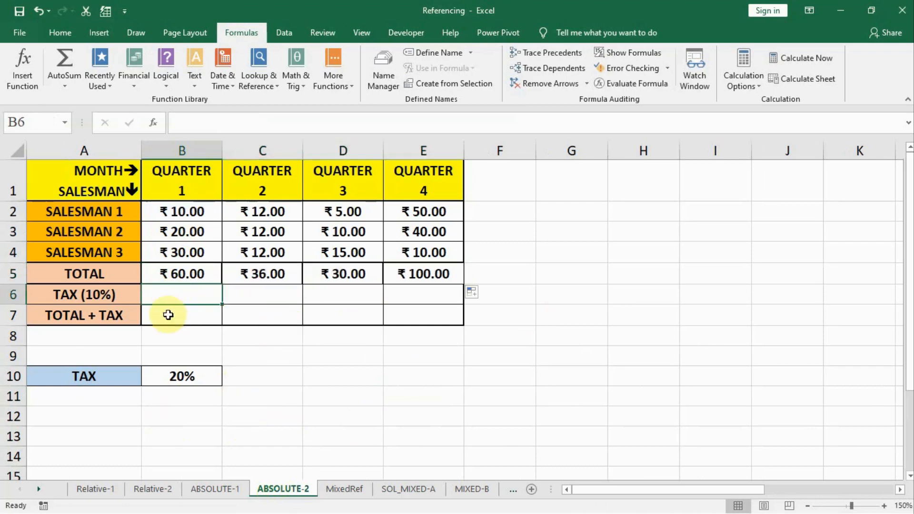
pyautogui.click(181, 375)
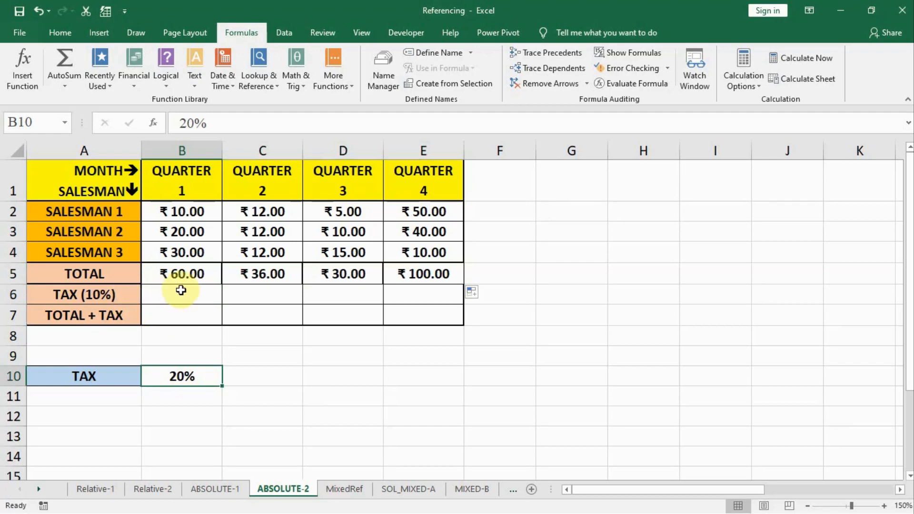
# Enter the Quarter 1 tax in B6 as =B5*B10
pyautogui.click(180, 292)
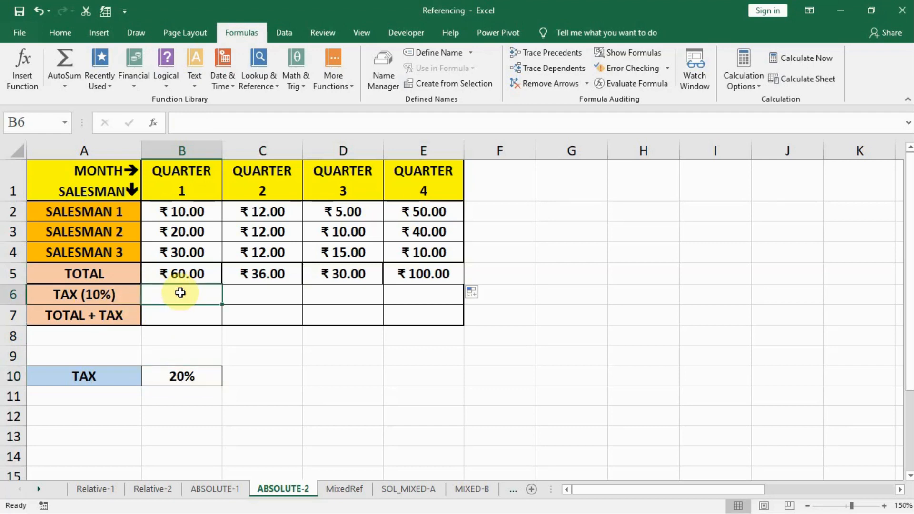
pyautogui.write('=')
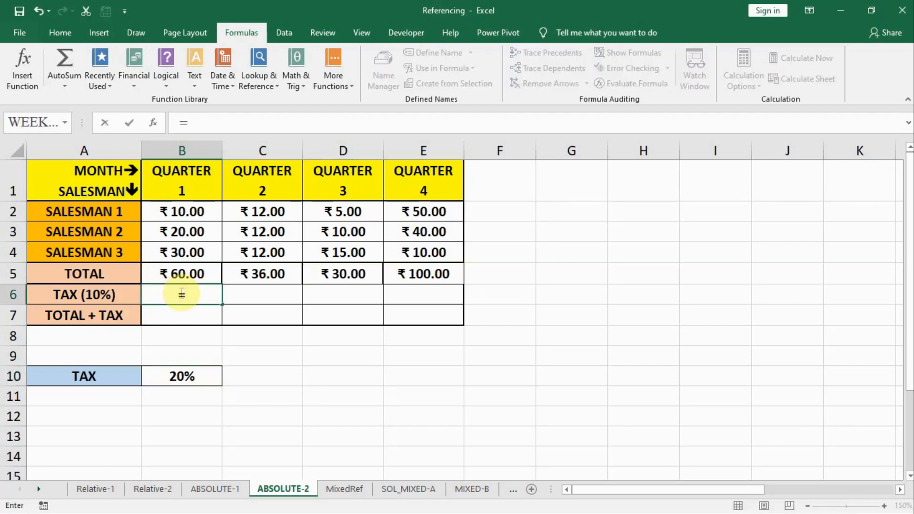
pyautogui.click(181, 272)
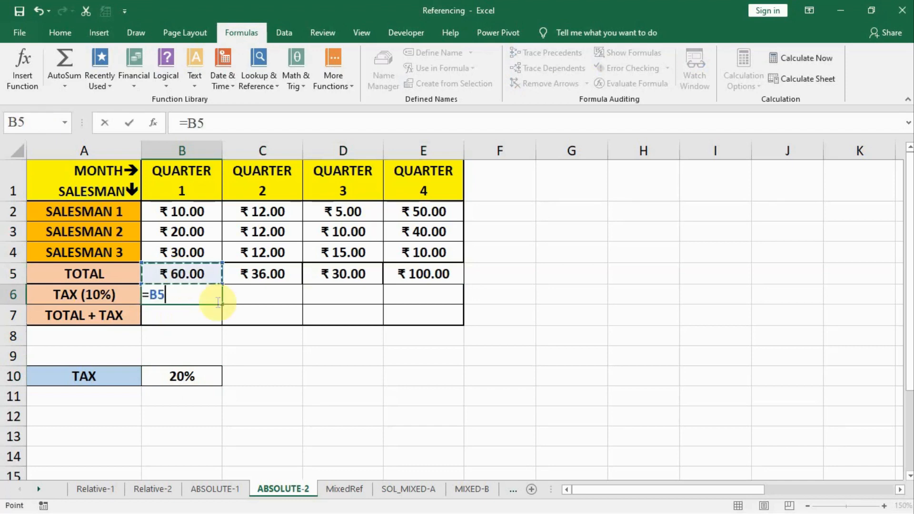
pyautogui.write('*')
pyautogui.click(161, 379)
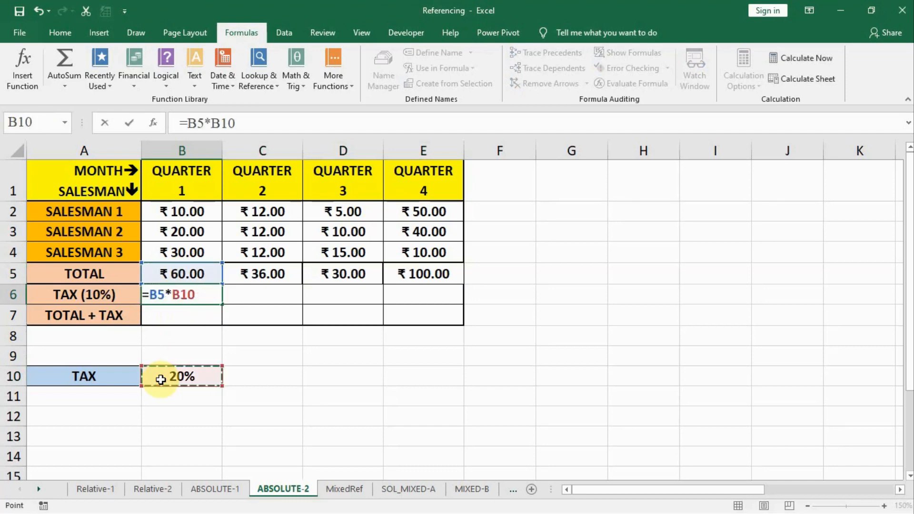
pyautogui.press('Return')
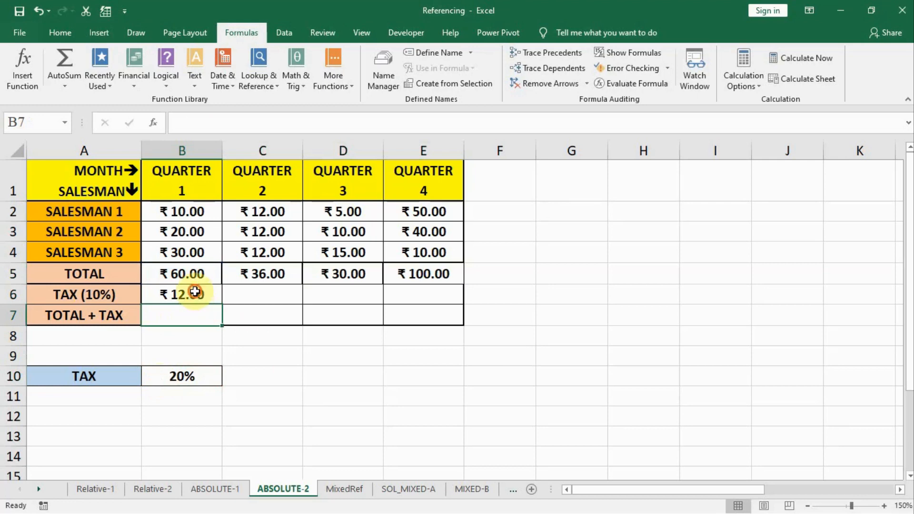
# Display the sheet's formulas and copy the tax formula from B6 across to E6
pyautogui.click(195, 292)
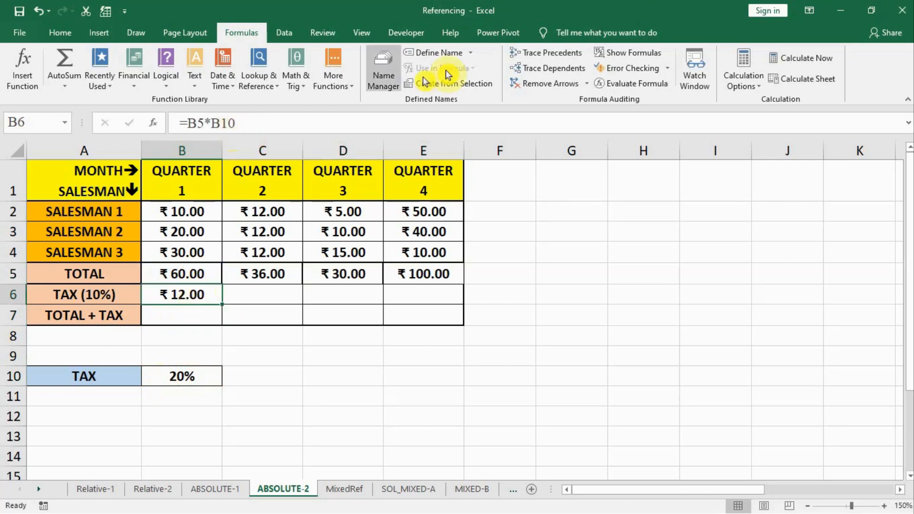
pyautogui.click(619, 57)
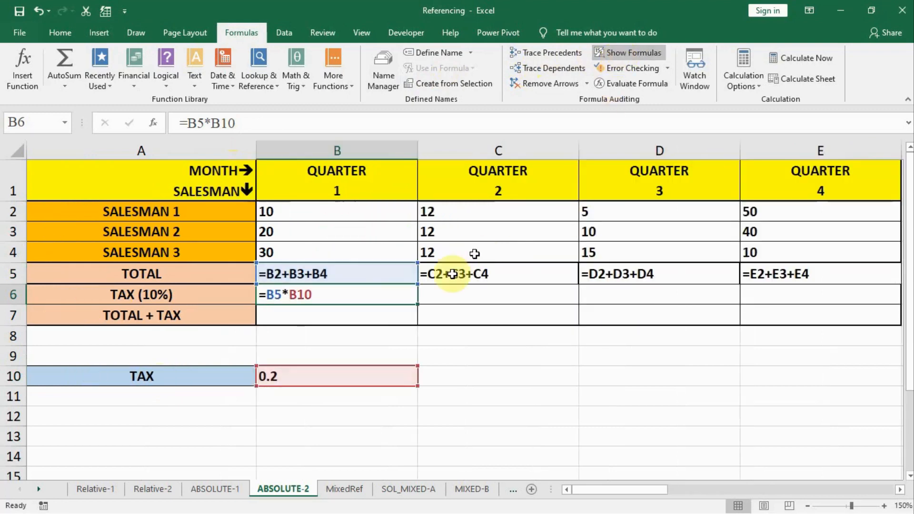
pyautogui.moveTo(416, 307); pyautogui.dragTo(826, 304)
# Examine which tax rate cell each copied formula in B6 through E6 refers to
pyautogui.click(343, 294)
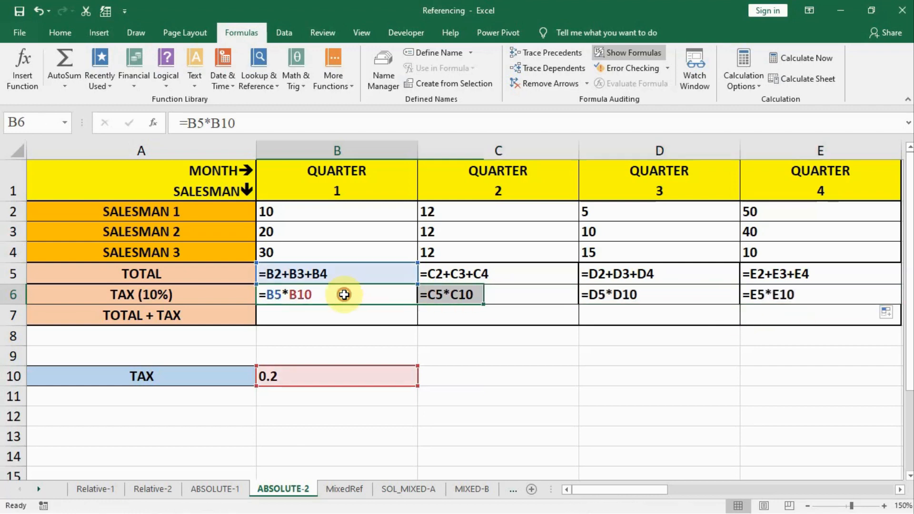
pyautogui.click(524, 297)
pyautogui.press('Right')
pyautogui.press('Right')
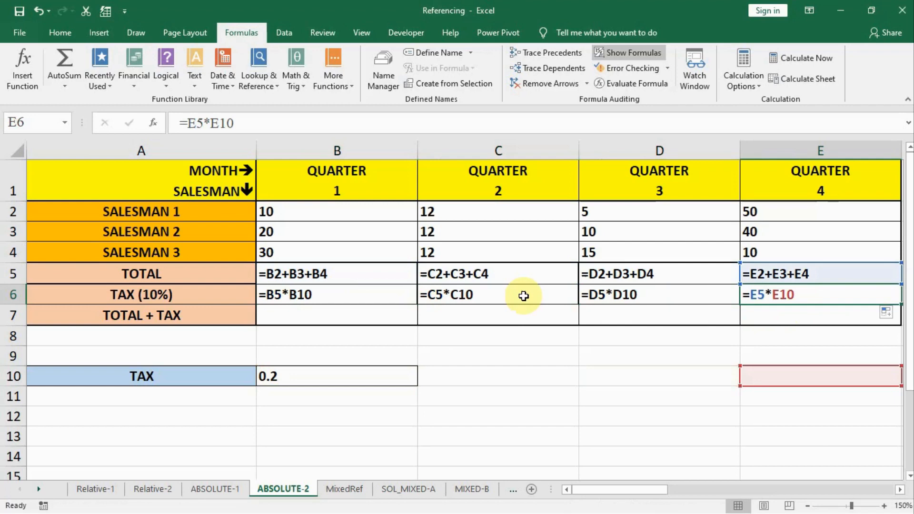
pyautogui.press('Left')
pyautogui.press('Left')
pyautogui.press('Left')
pyautogui.press('Right')
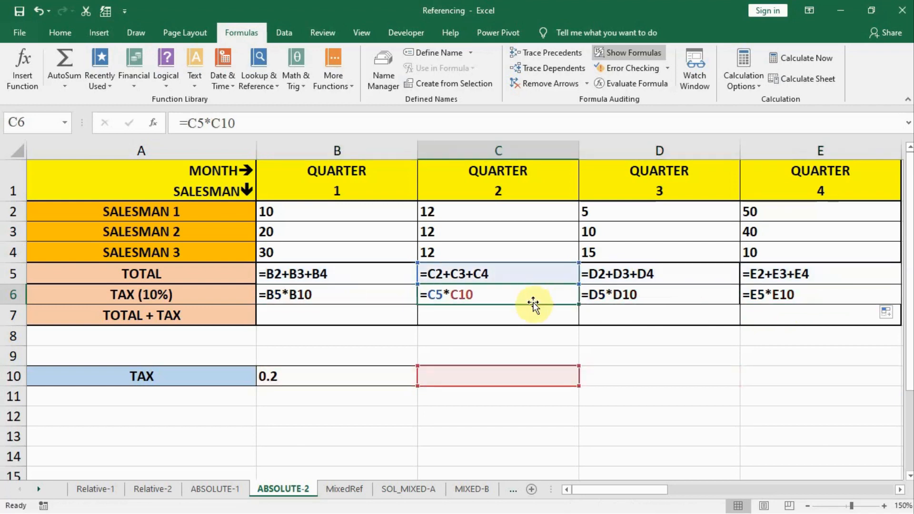
pyautogui.press('Right')
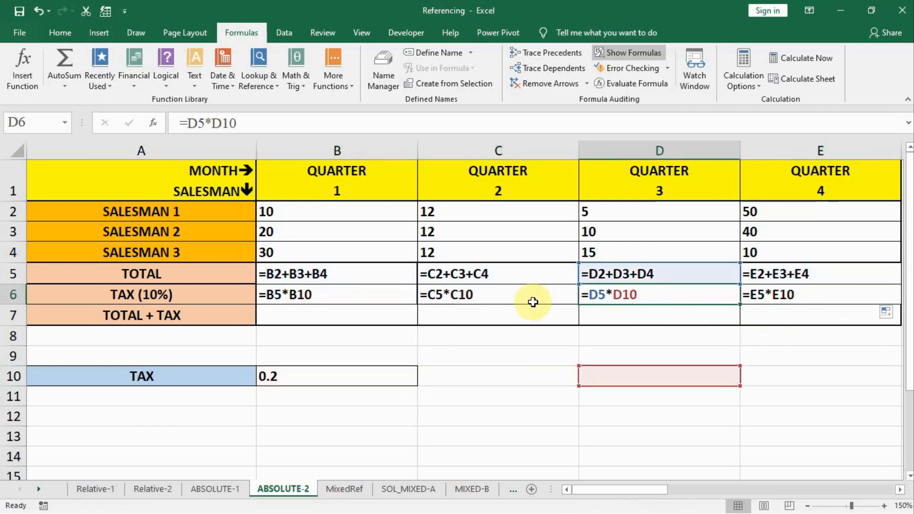
pyautogui.press('Right')
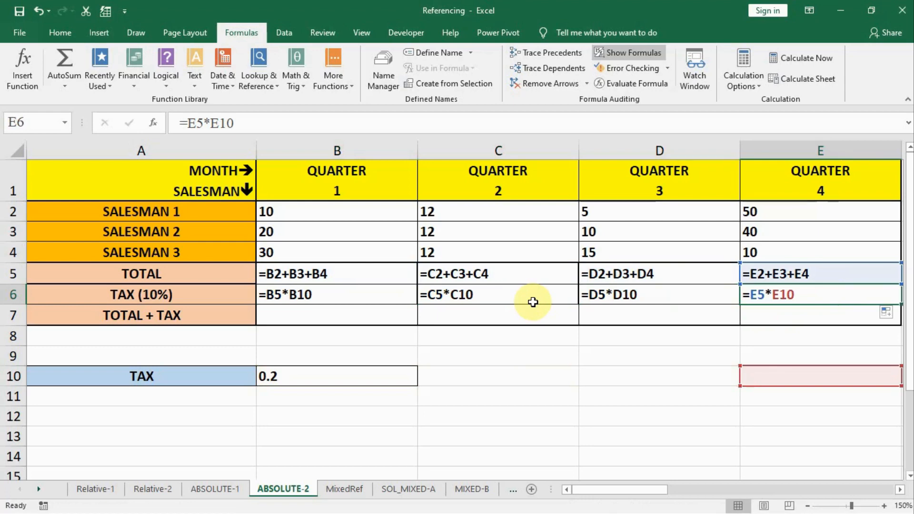
pyautogui.press('Left')
pyautogui.press('Left')
pyautogui.press('Left')
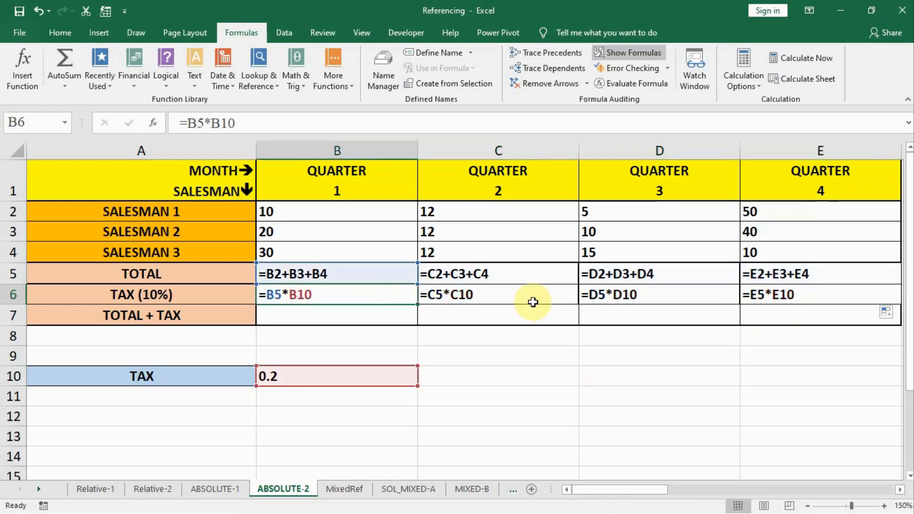
# Make the tax rate reference in B6 absolute so the formula reads =B5*$B$10
pyautogui.doubleClick(303, 297)
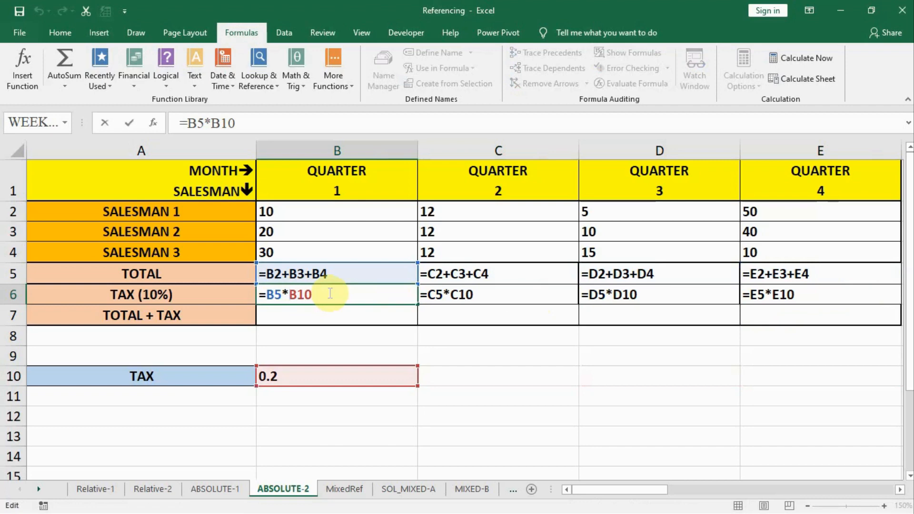
pyautogui.write('$')
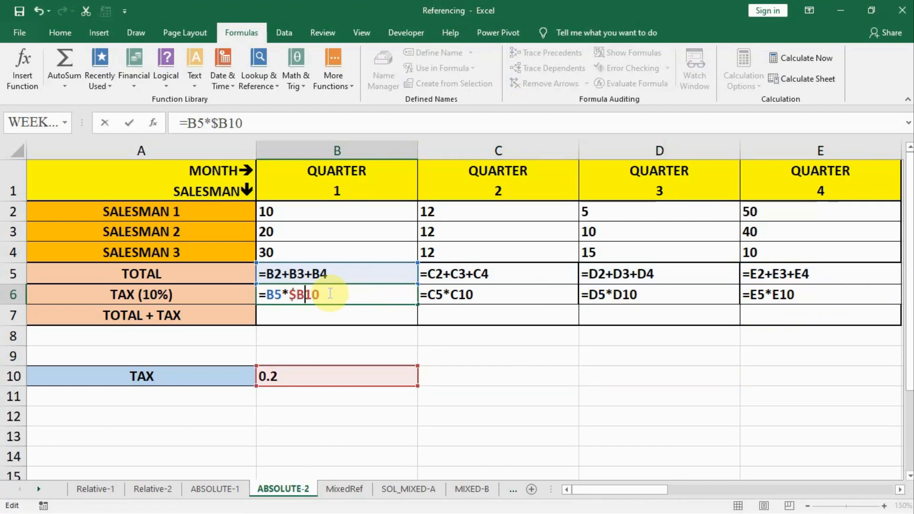
pyautogui.press('Left')
pyautogui.write('$')
pyautogui.press('Return')
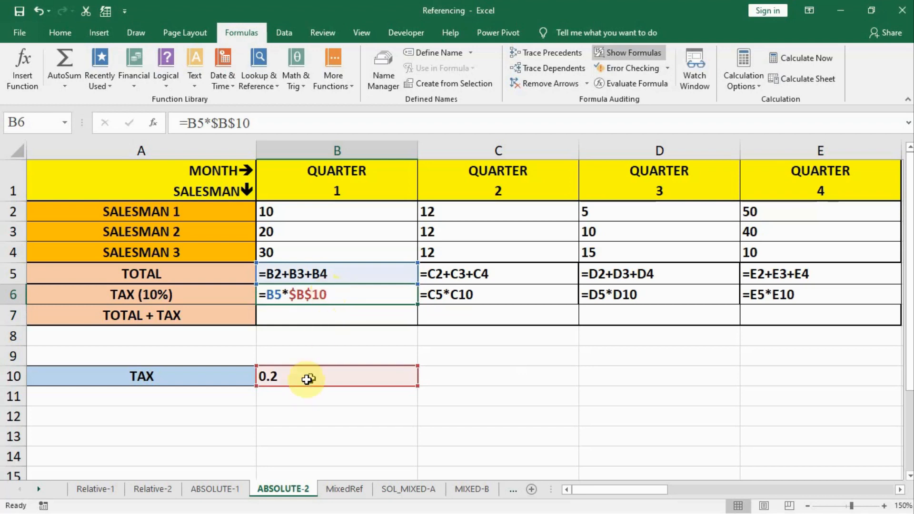
# Convert the tax rate reference in C6 to absolute, giving =C5*$C$10, and compare it with D6
pyautogui.doubleClick(459, 295)
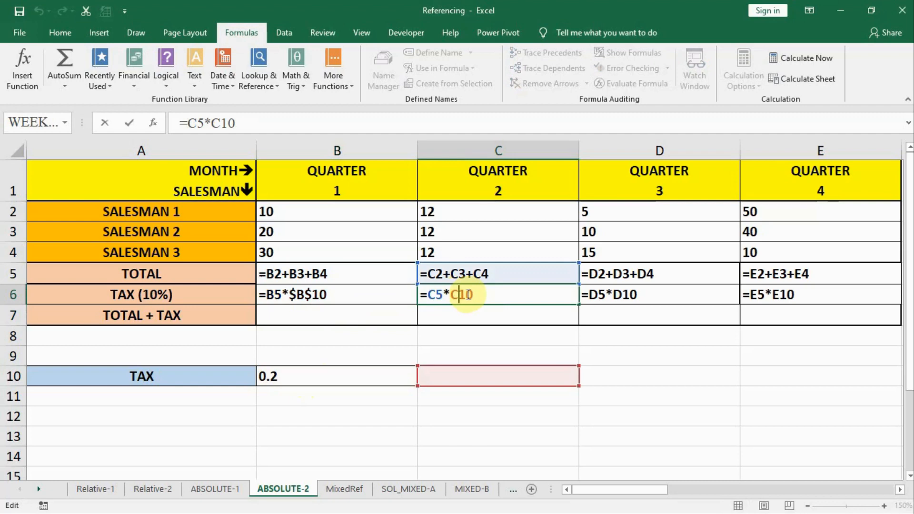
pyautogui.press('F4')
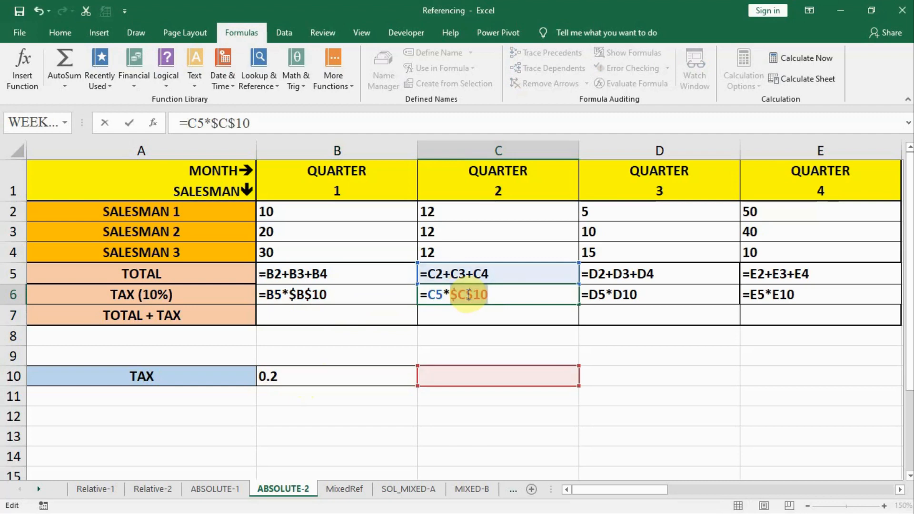
pyautogui.moveTo(451, 295); pyautogui.dragTo(506, 295)
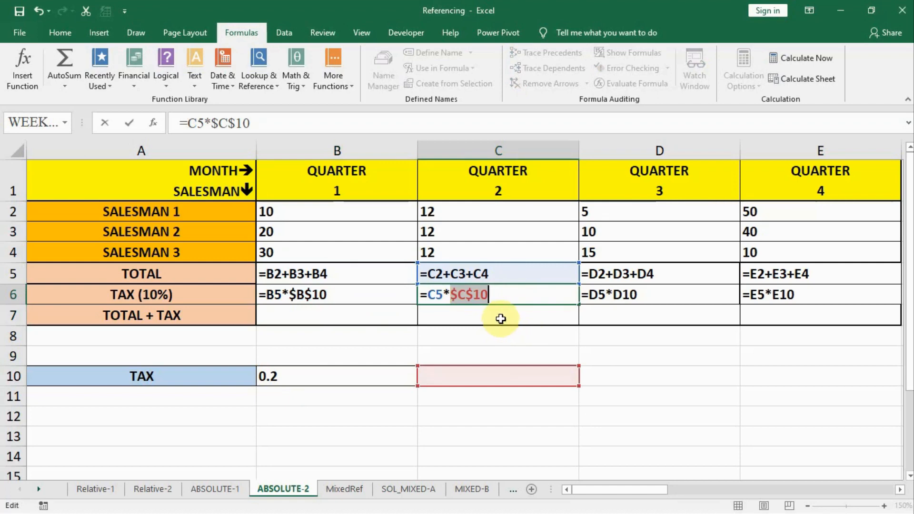
pyautogui.press('Return')
pyautogui.doubleClick(490, 296)
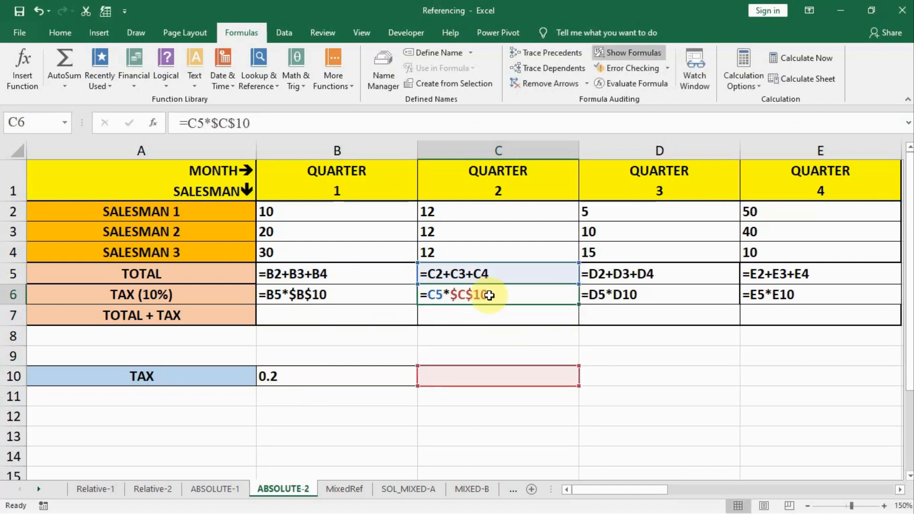
pyautogui.press('Right')
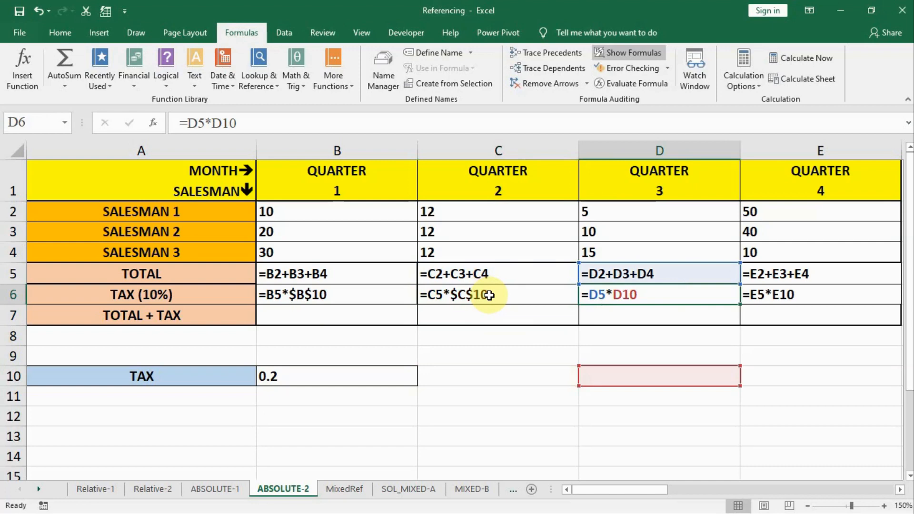
# Copy the absolute tax formula from B6 across to E6, replacing the existing formulas
pyautogui.click(381, 296)
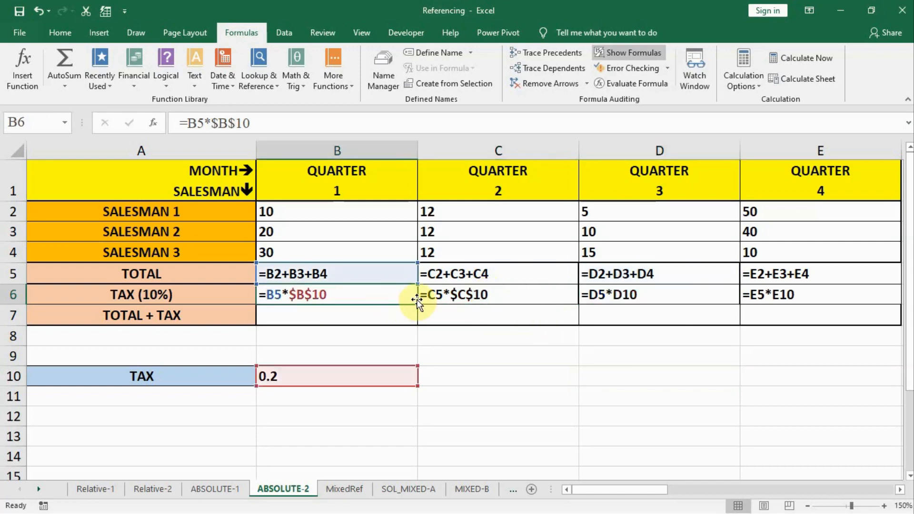
pyautogui.press('Right')
pyautogui.press('Left')
pyautogui.moveTo(417, 306); pyautogui.dragTo(845, 306)
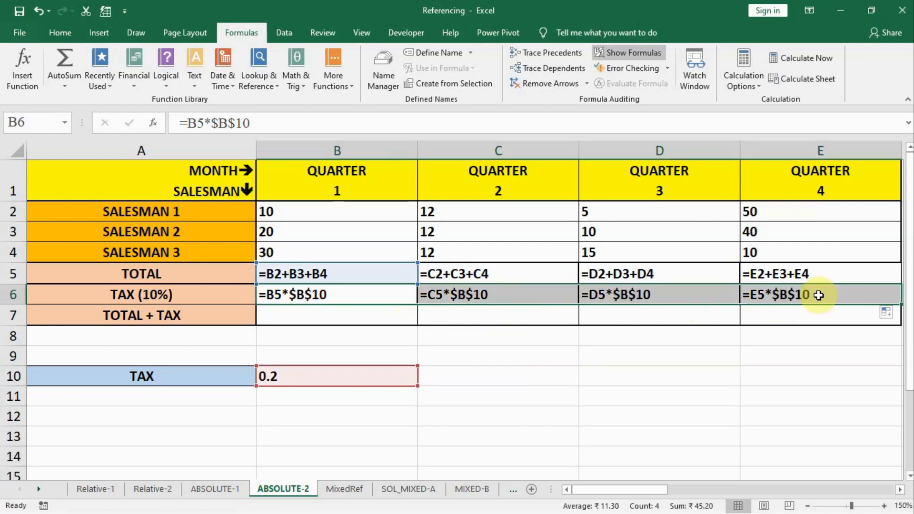
# Check the tax rate reference in each formula from B6 to E6, and briefly view the calculated tax values
pyautogui.click(847, 304)
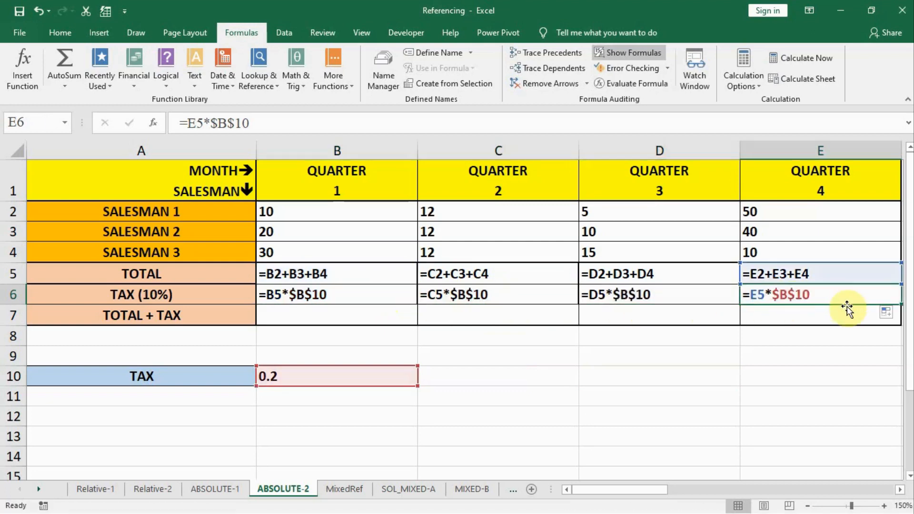
pyautogui.press('Left')
pyautogui.press('Left')
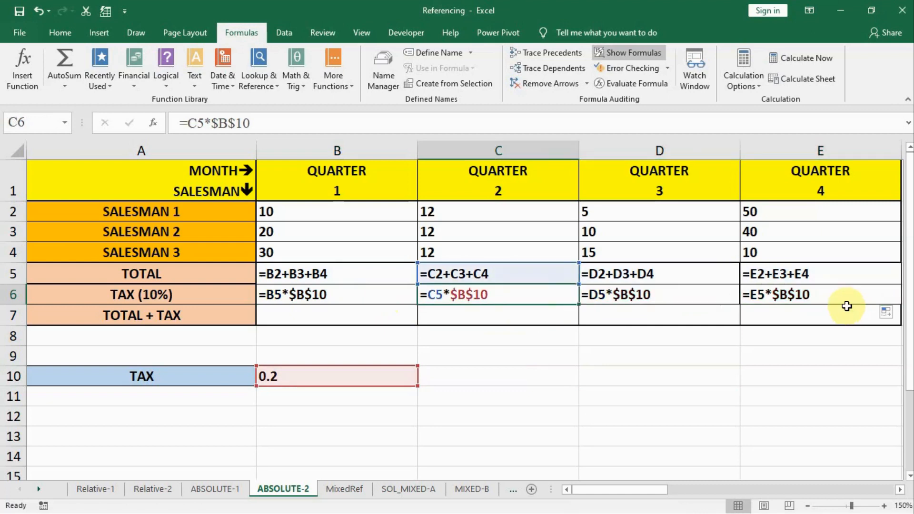
pyautogui.press('Left')
pyautogui.press('Right')
pyautogui.press('Right')
pyautogui.press('Right')
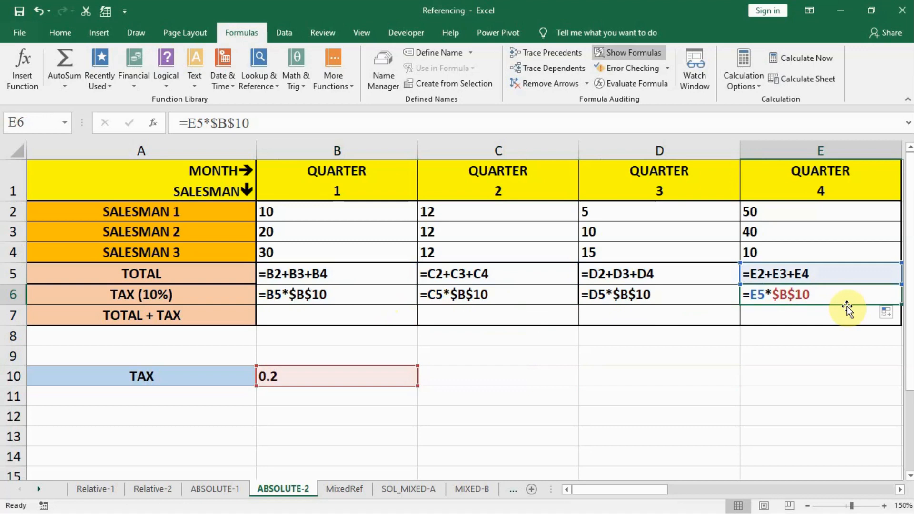
pyautogui.press('Left')
pyautogui.press('Left')
pyautogui.press('Left')
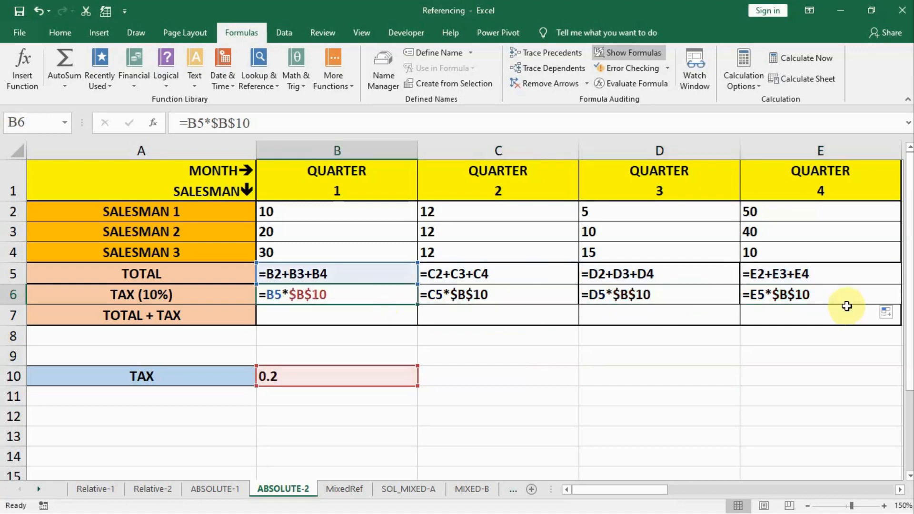
pyautogui.click(629, 58)
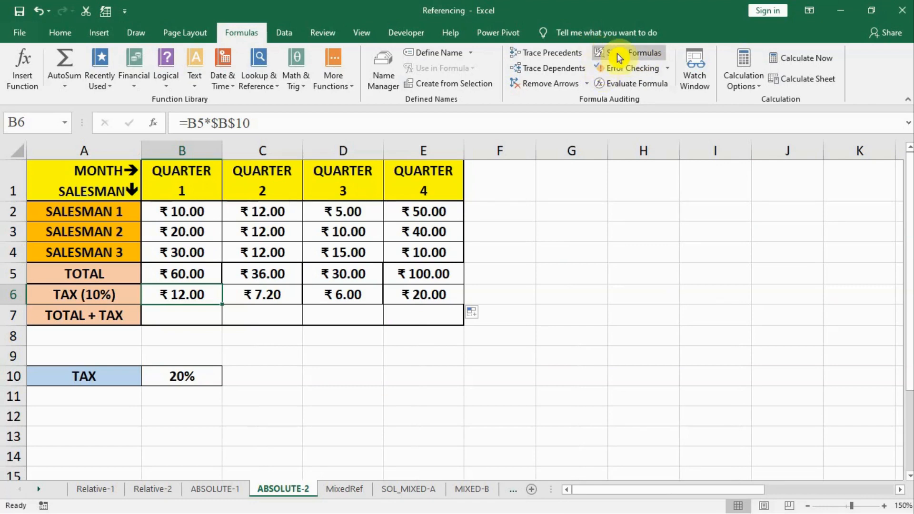
pyautogui.click(619, 58)
# Enter the Quarter 1 total plus tax in B7 as =B5+B6
pyautogui.click(293, 312)
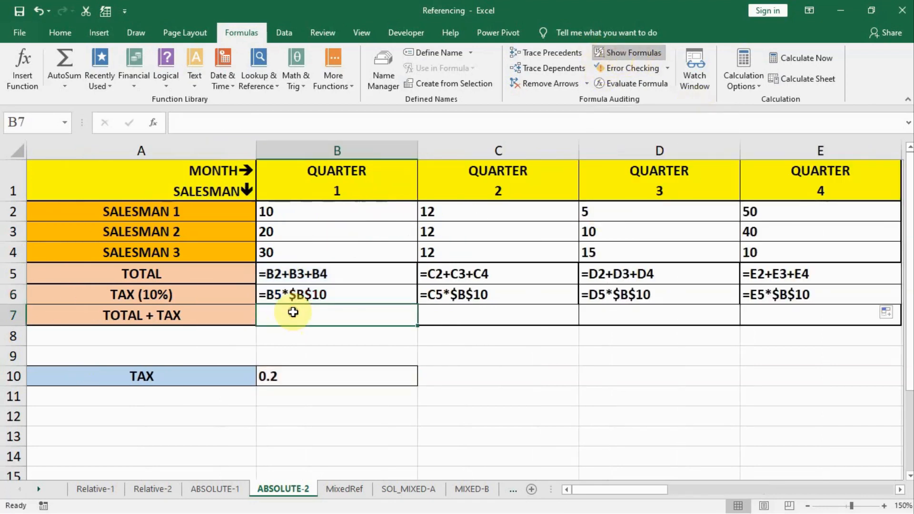
pyautogui.write('=')
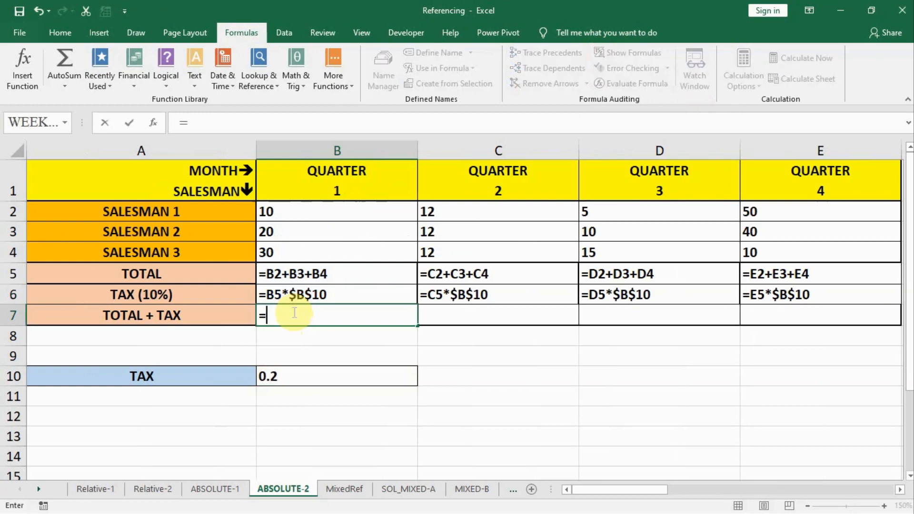
pyautogui.click(293, 274)
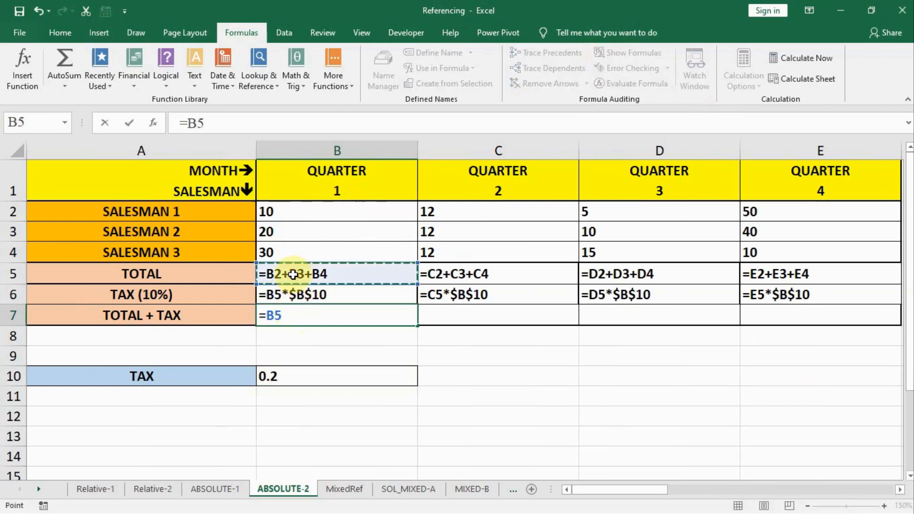
pyautogui.write('+')
pyautogui.click(292, 293)
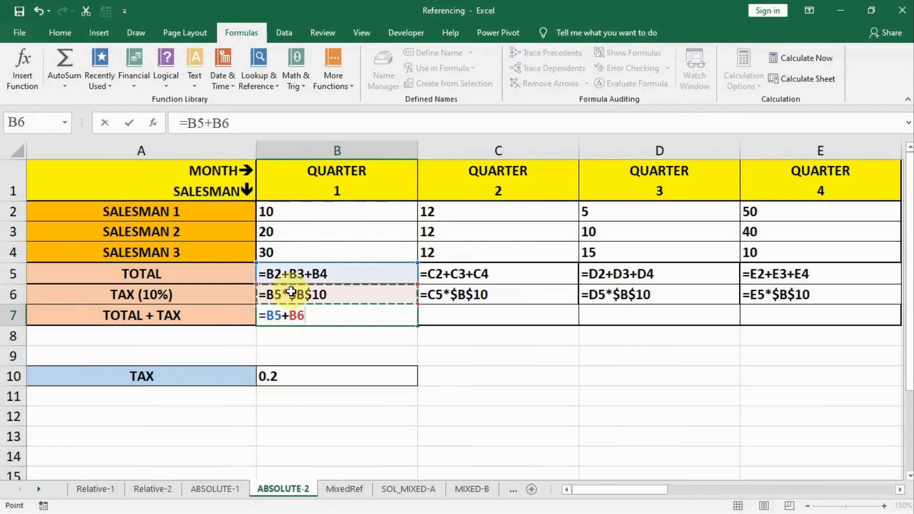
pyautogui.press('Return')
# Copy the total plus tax formula from B7 across to E7
pyautogui.click(329, 316)
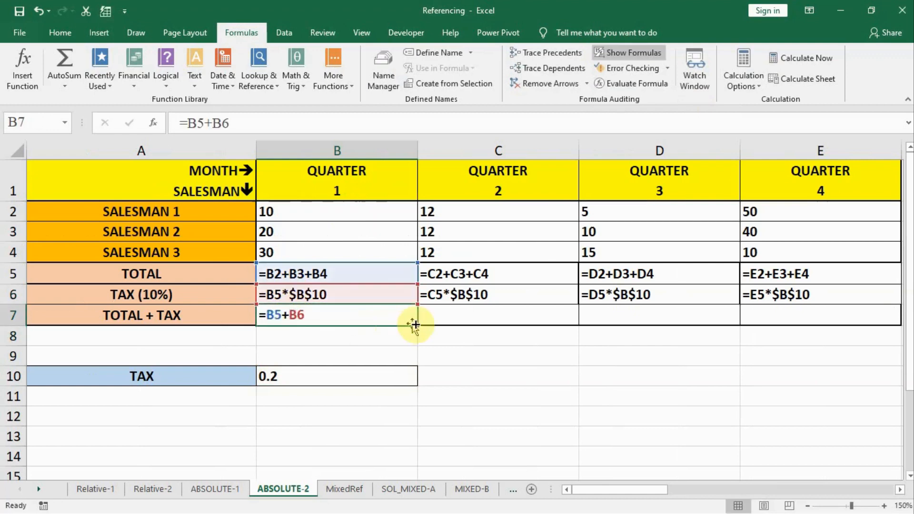
pyautogui.moveTo(414, 326); pyautogui.dragTo(806, 332)
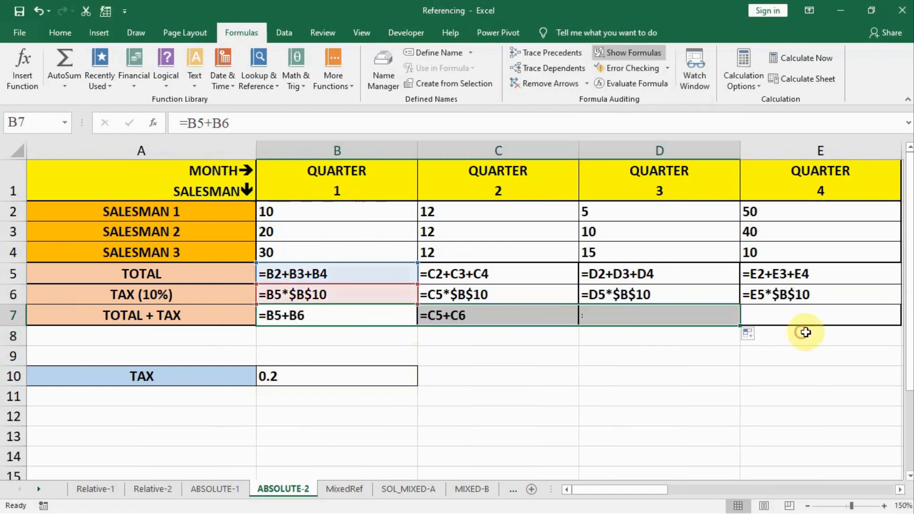
pyautogui.moveTo(741, 325); pyautogui.dragTo(824, 315)
# Examine the cell references in the TOTAL + TAX formulas from B7 to E7 and the tax rate cell B10
pyautogui.click(811, 315)
pyautogui.press('Left')
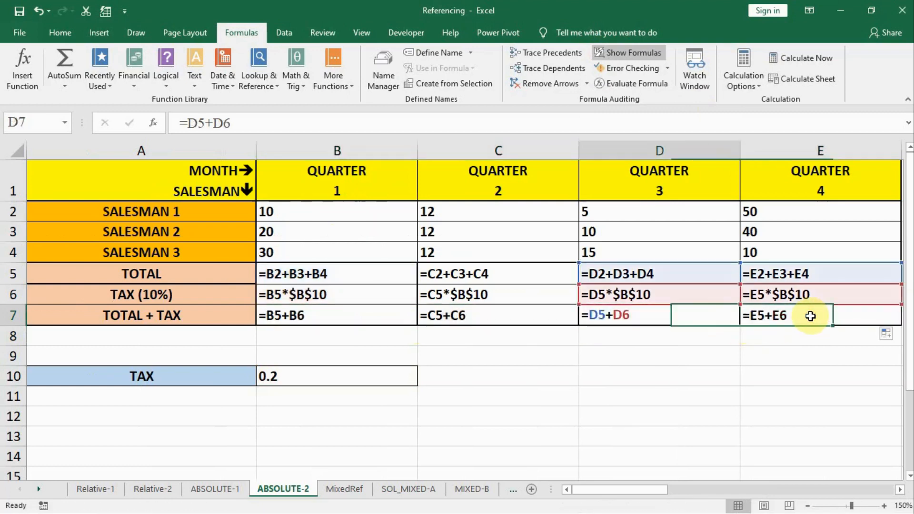
pyautogui.press('Left')
pyautogui.press('Left')
pyautogui.press('Right')
pyautogui.press('Right')
pyautogui.press('Right')
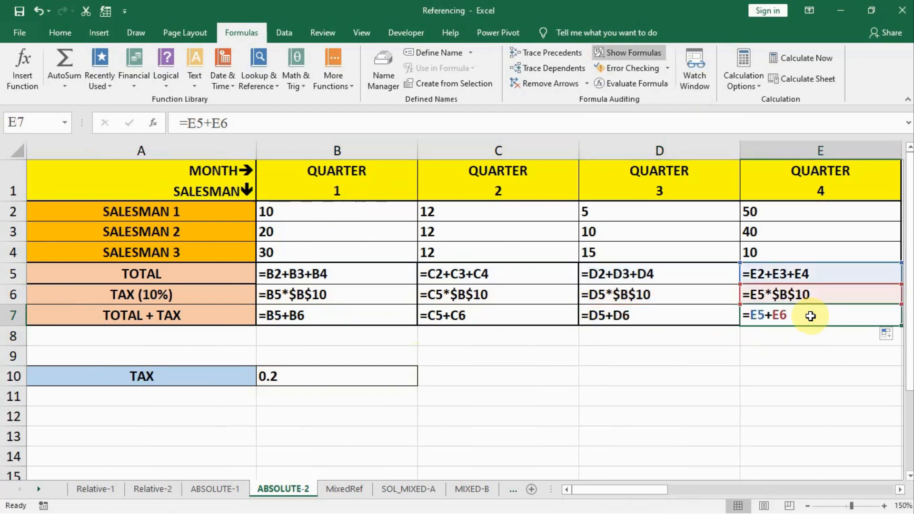
pyautogui.click(297, 375)
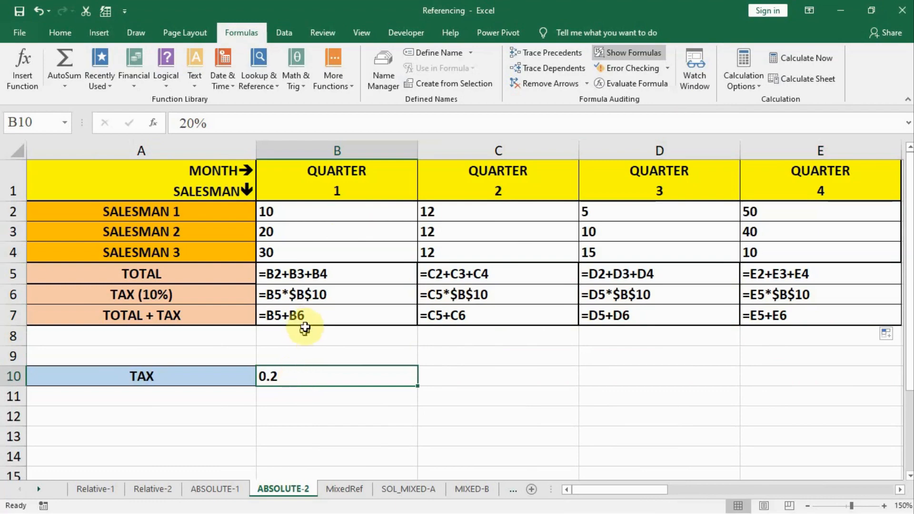
pyautogui.click(309, 312)
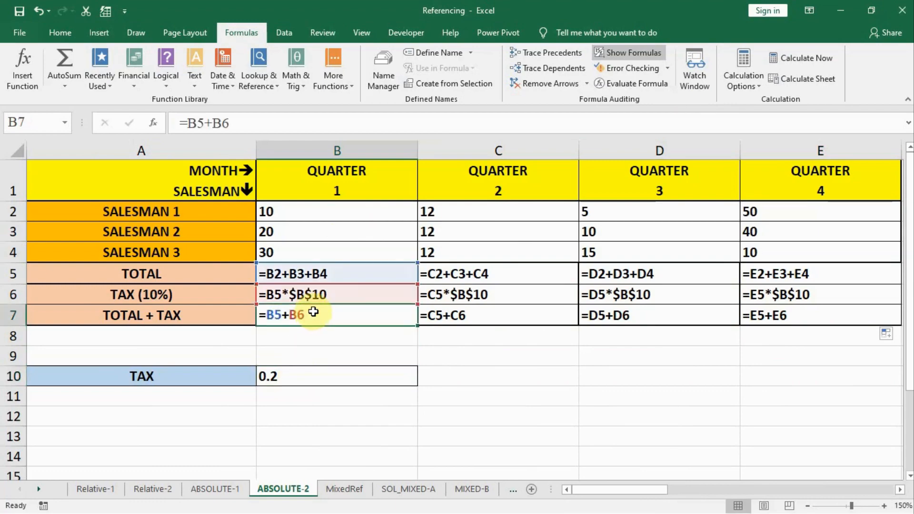